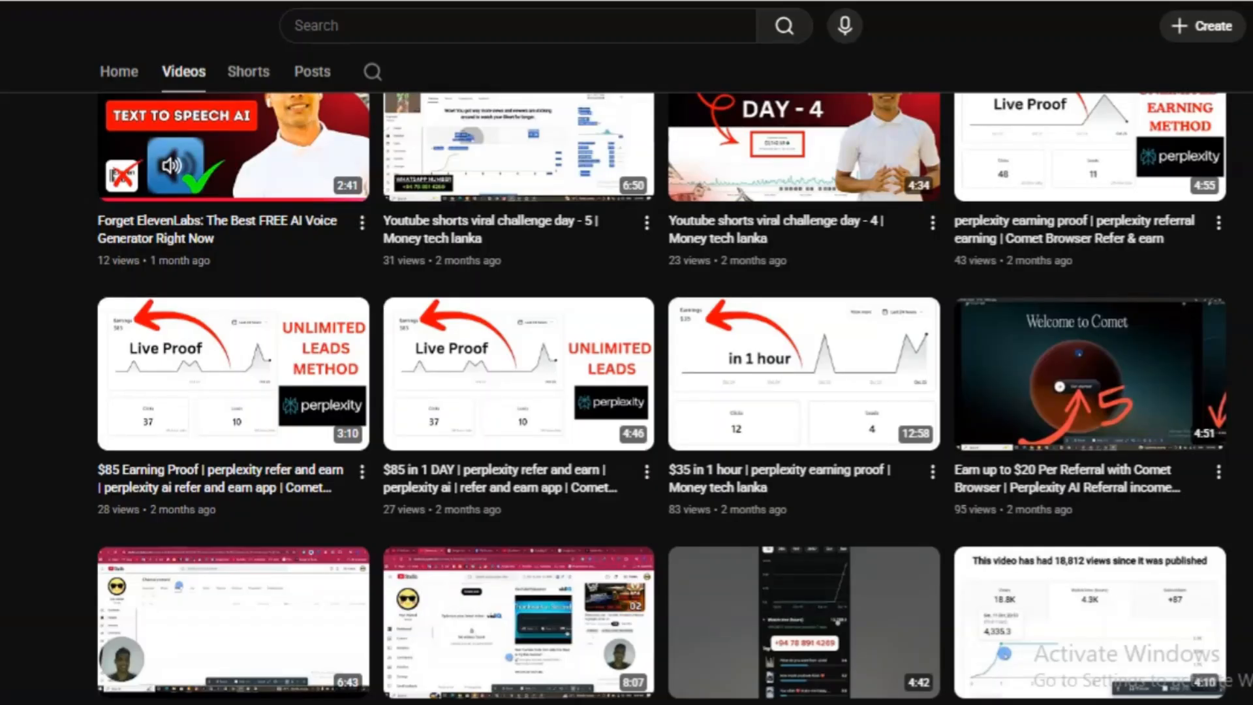
Step: Look through the latest uploads and header of the Money Tech Lanka YouTube channel
scroll(626, 376, "up", 4)
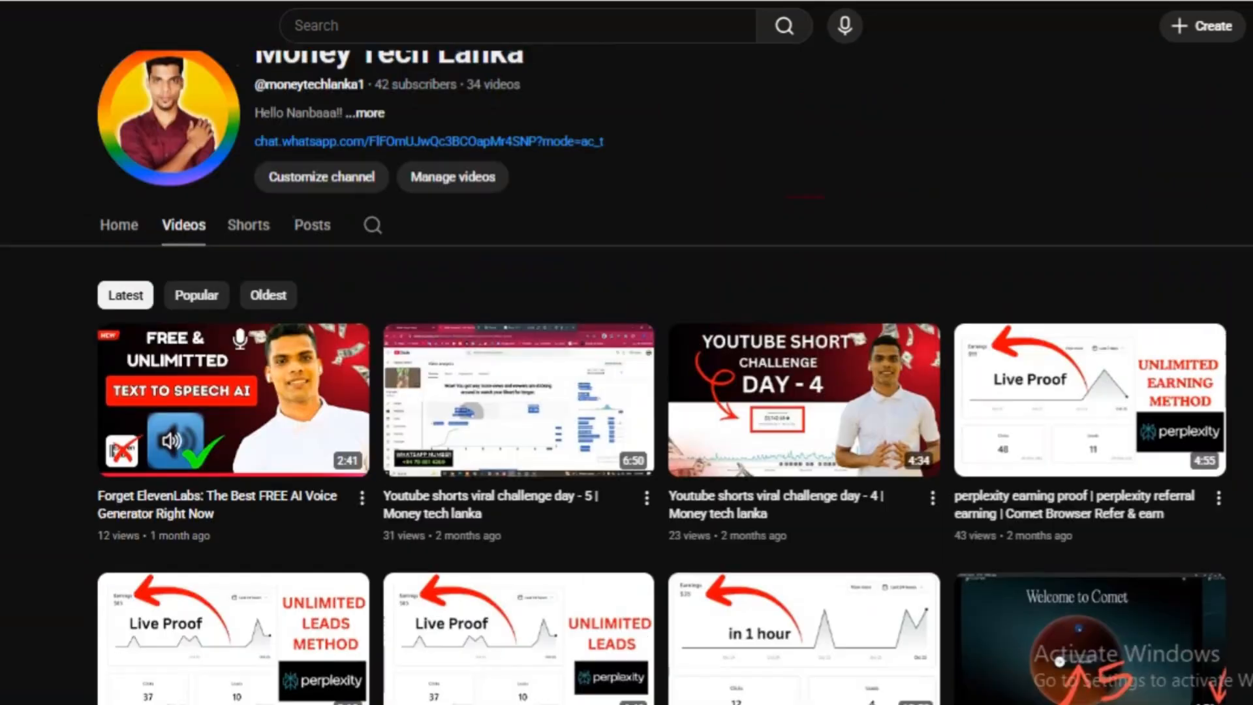
scroll(627, 377, "down", 2)
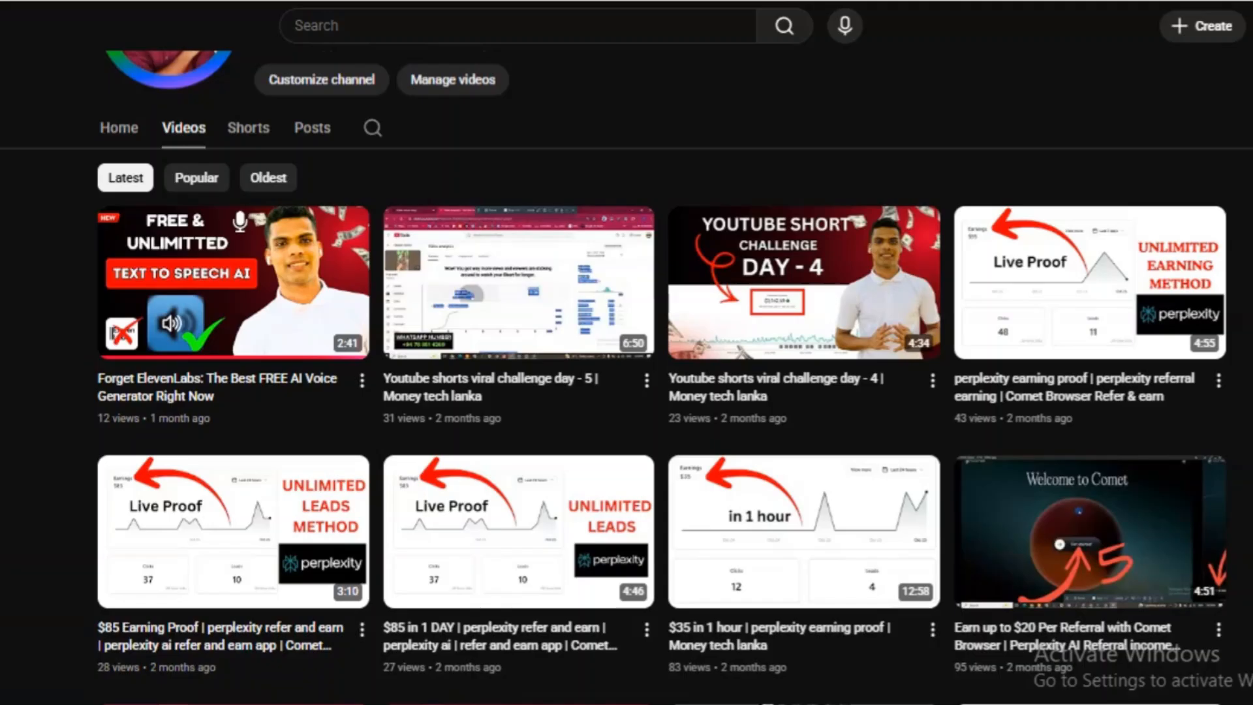
scroll(1157, 352, "up", 4)
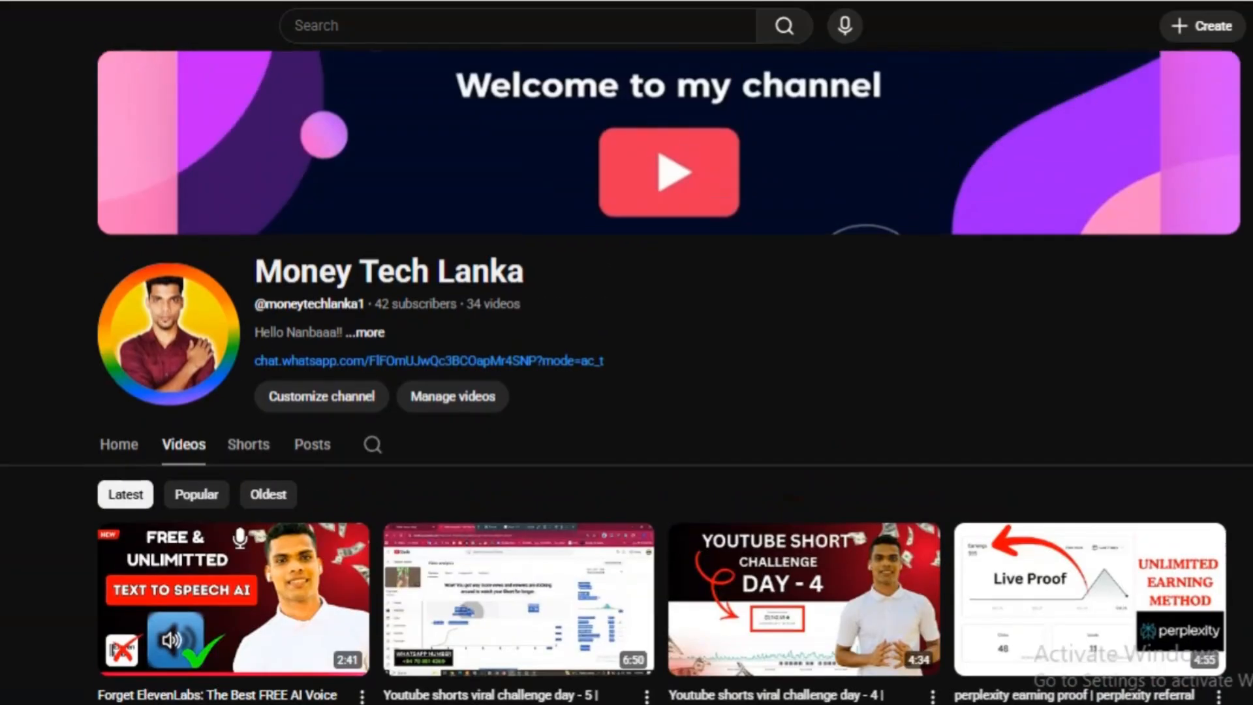
scroll(1158, 352, "down", 4)
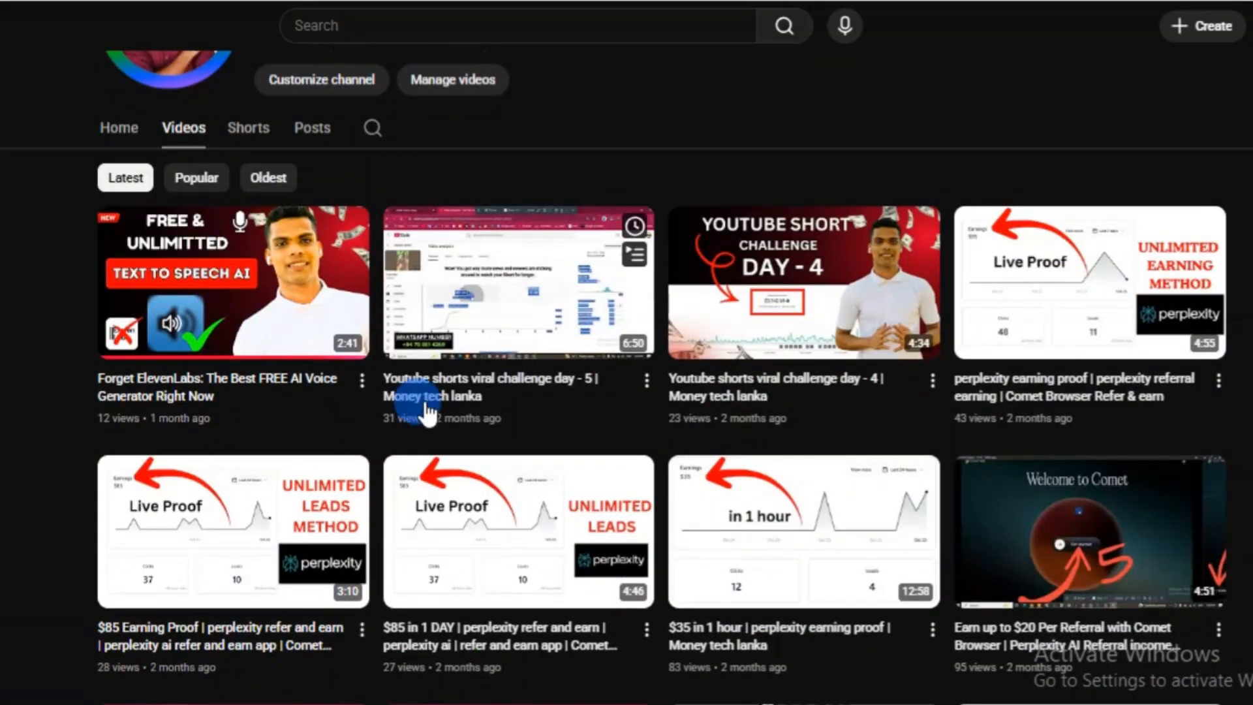
mouse_move(127, 330)
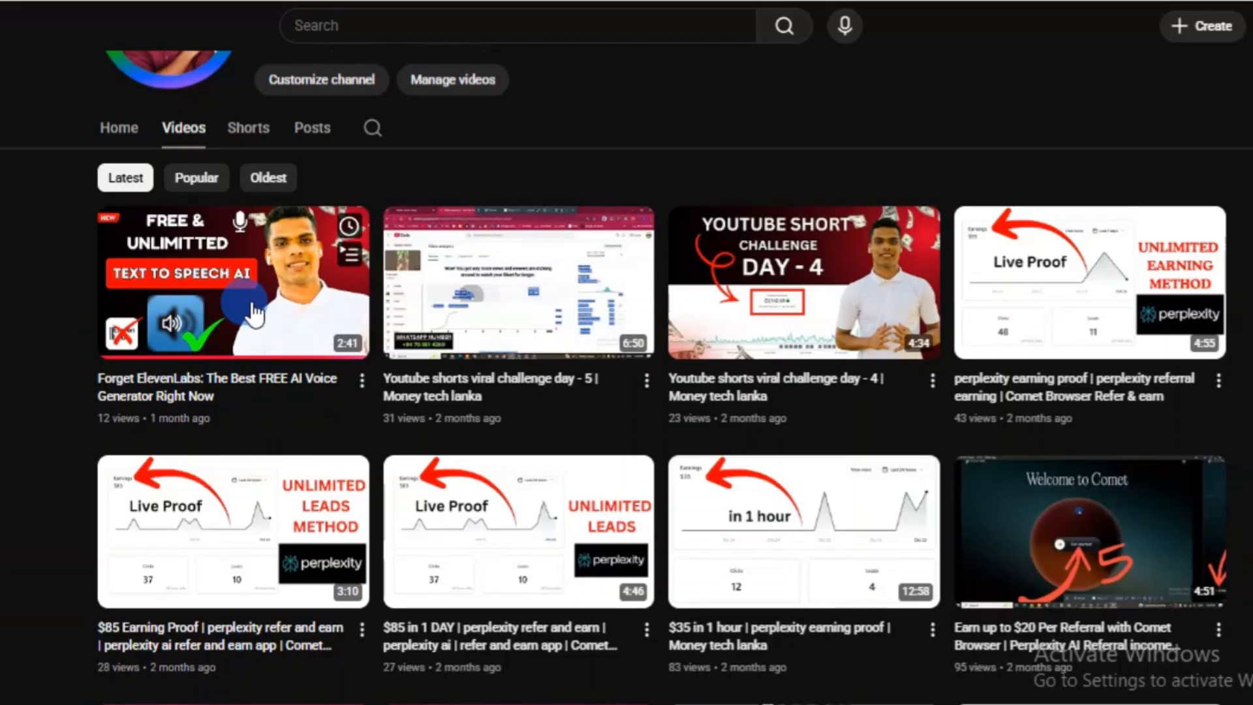
scroll(254, 312, "up", 3)
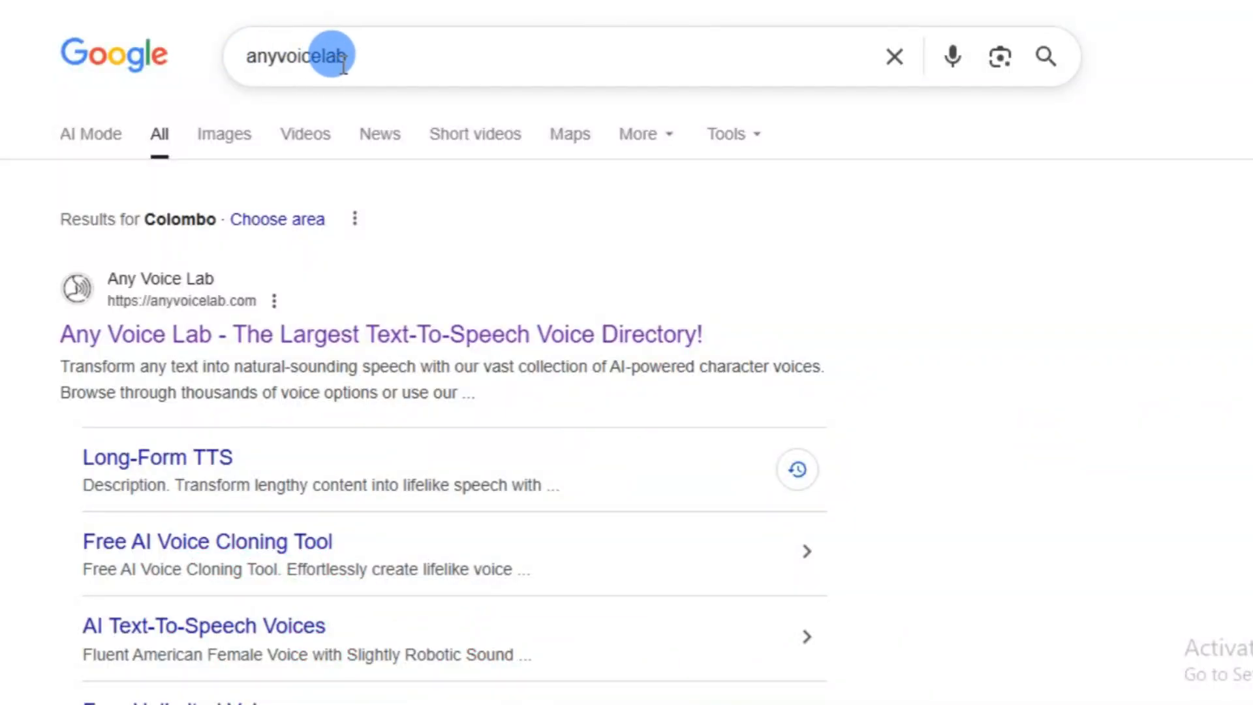
Step: Open the Any Voice Lab website from the Google search results for anyvoicelab
left_click_drag(351, 59, 227, 56)
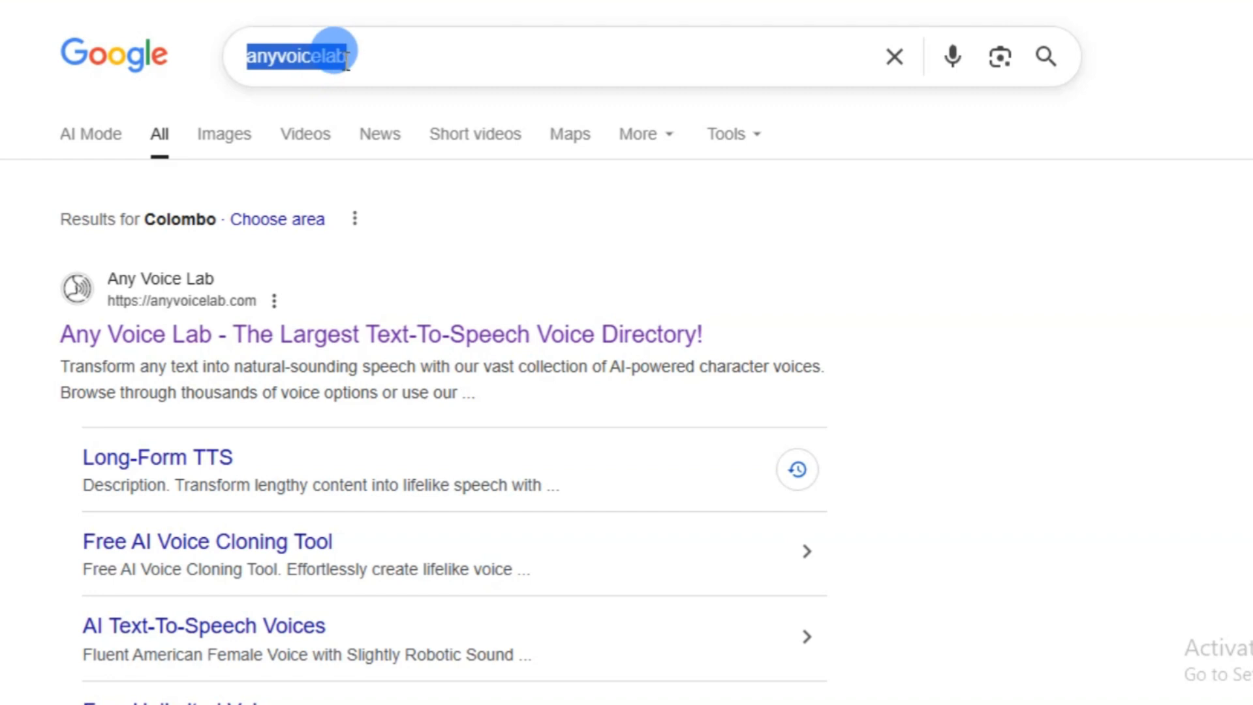
left_click(348, 59)
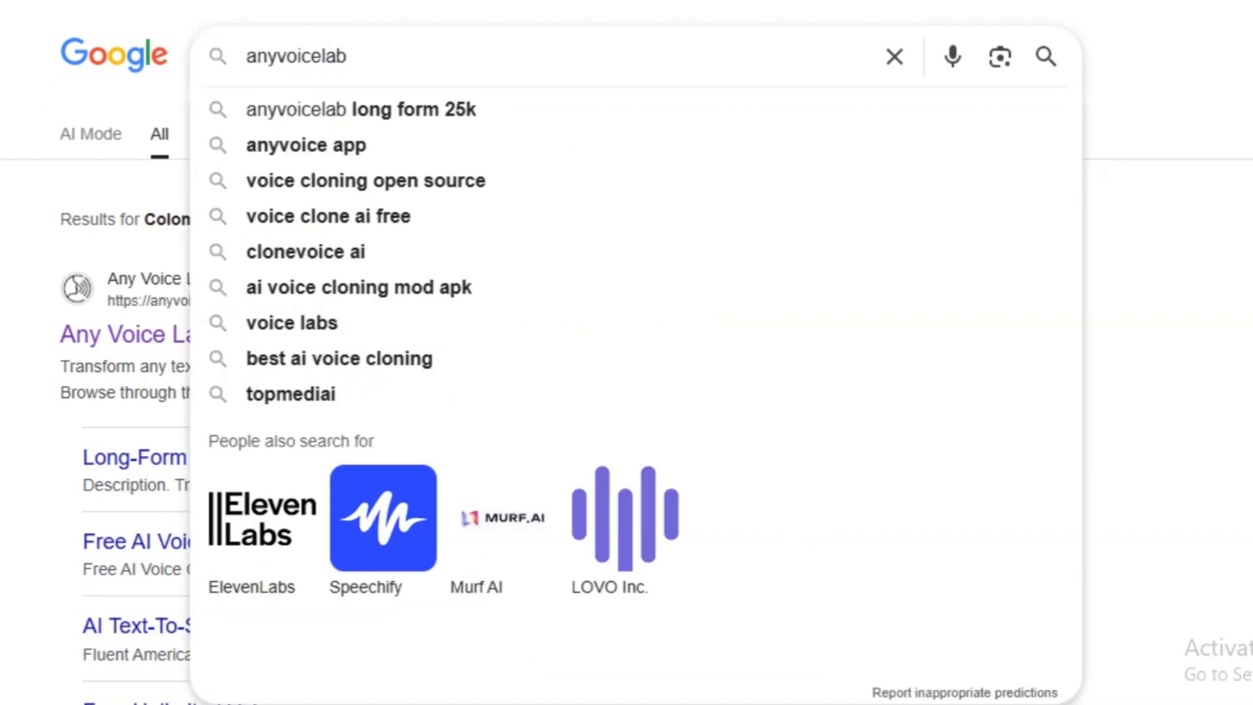
left_click(157, 340)
scroll(156, 339, "down", 2)
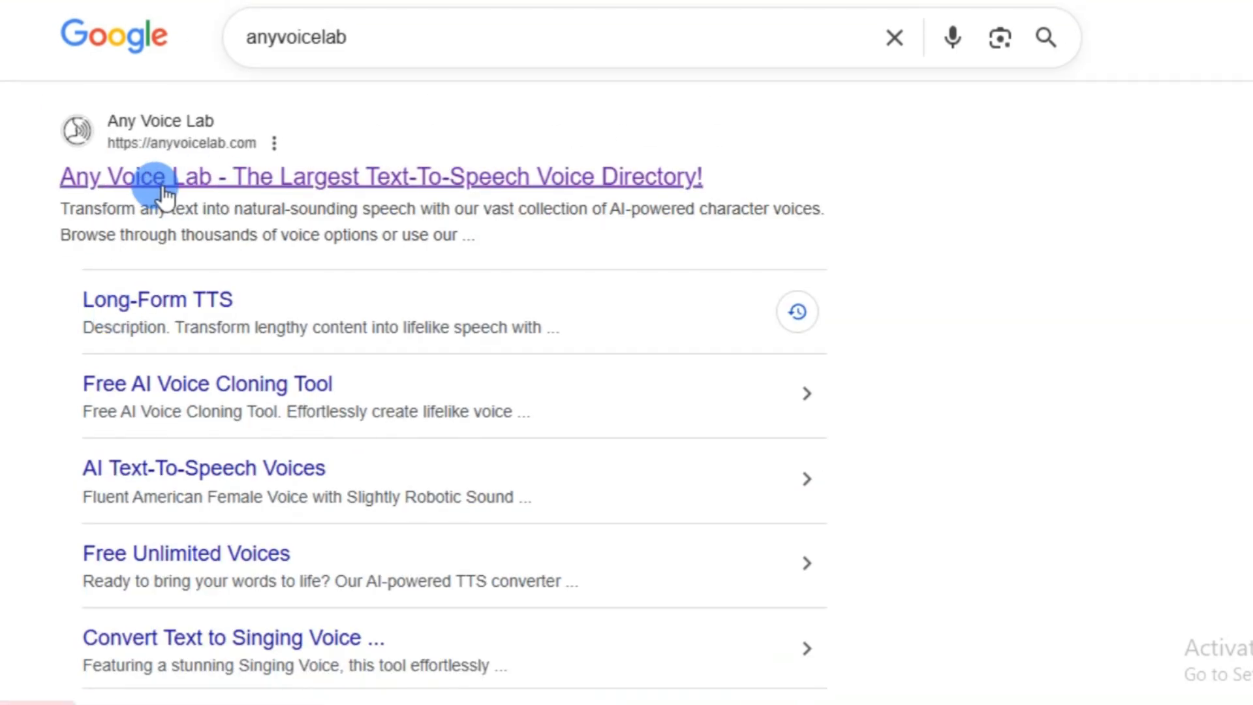
left_click(326, 177)
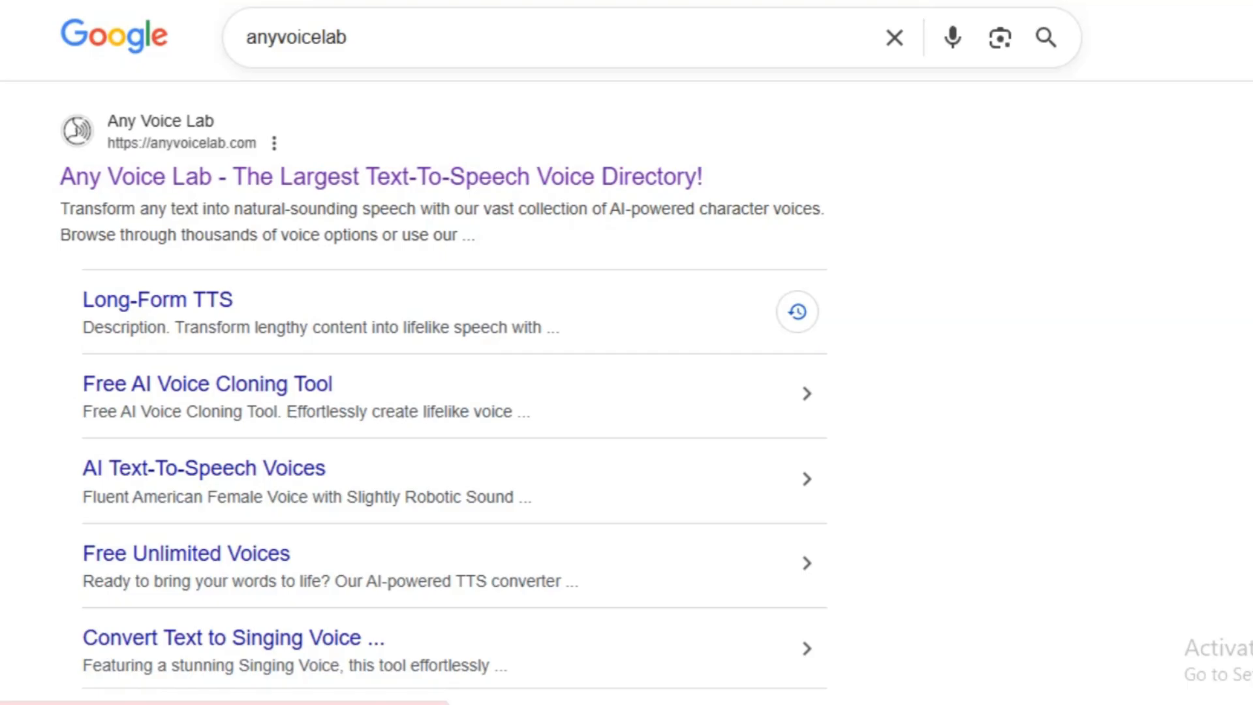
Step: Examine the Free Unlimited TTS Converter on the home page, including its character limit and voice options
scroll(444, 245, "down", 4)
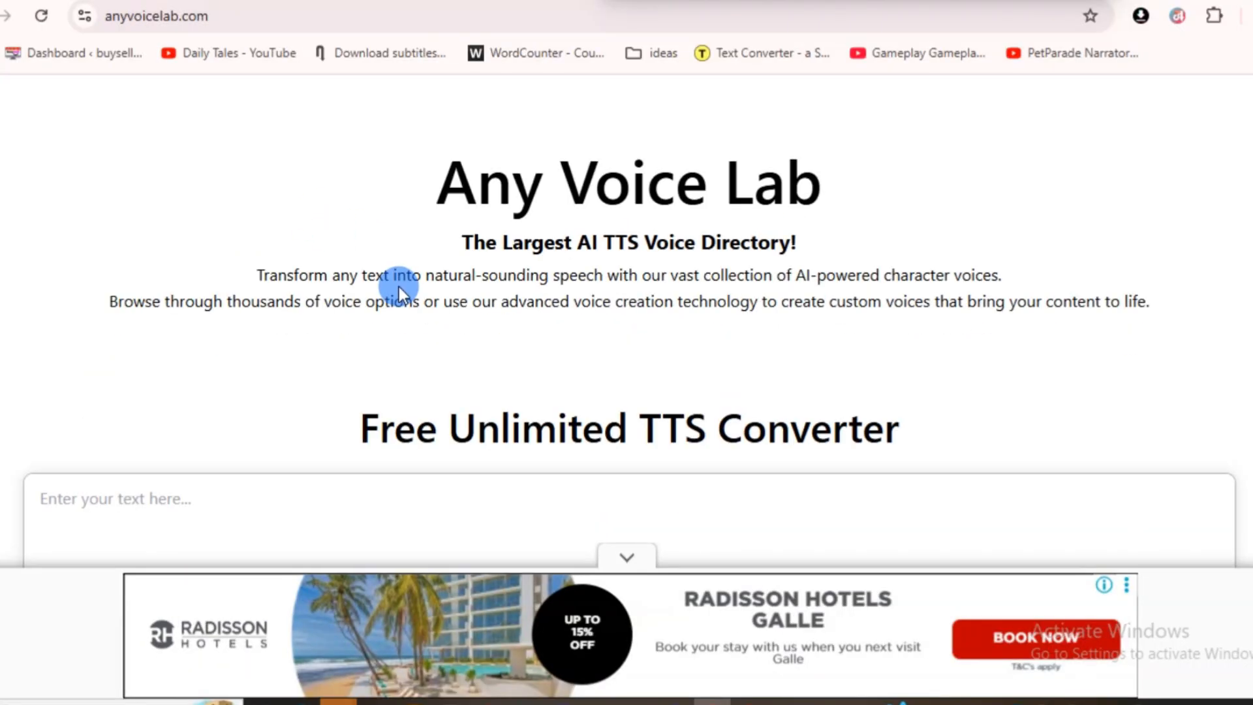
scroll(775, 297, "down", 8)
scroll(1178, 363, "up", 12)
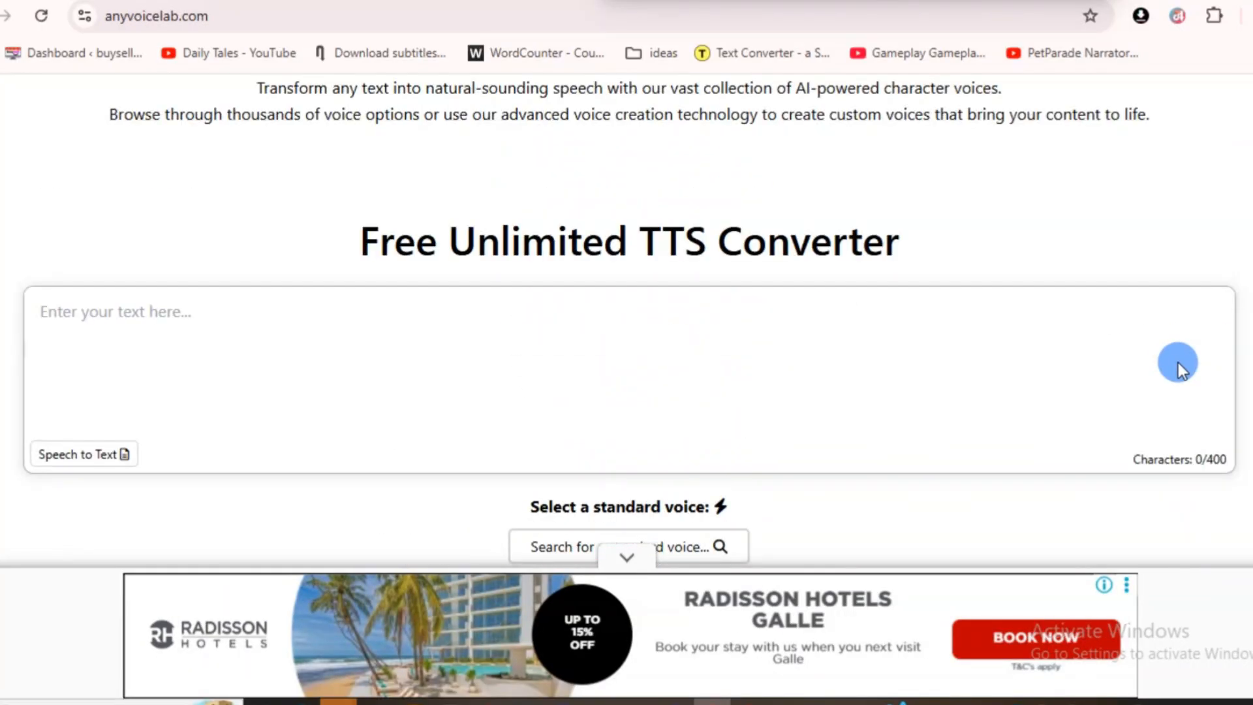
scroll(663, 358, "down", 4)
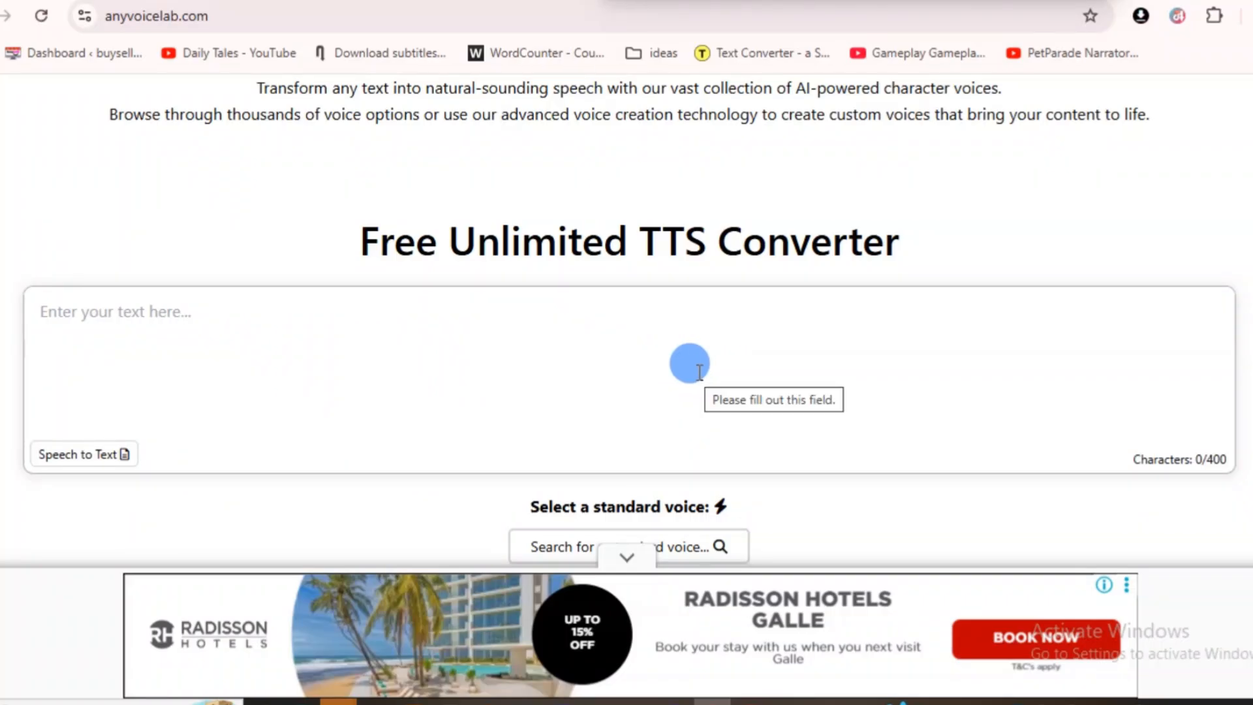
left_click_drag(380, 242, 677, 245)
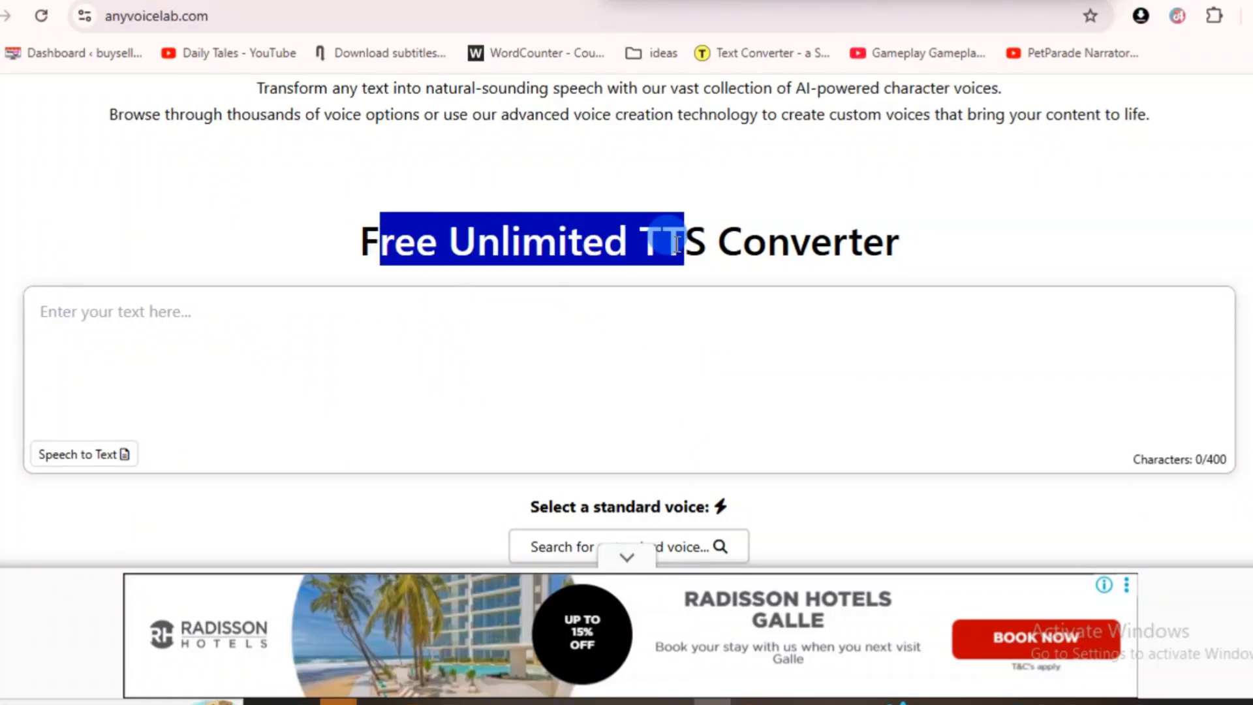
left_click(761, 240)
scroll(761, 237, "down", 2)
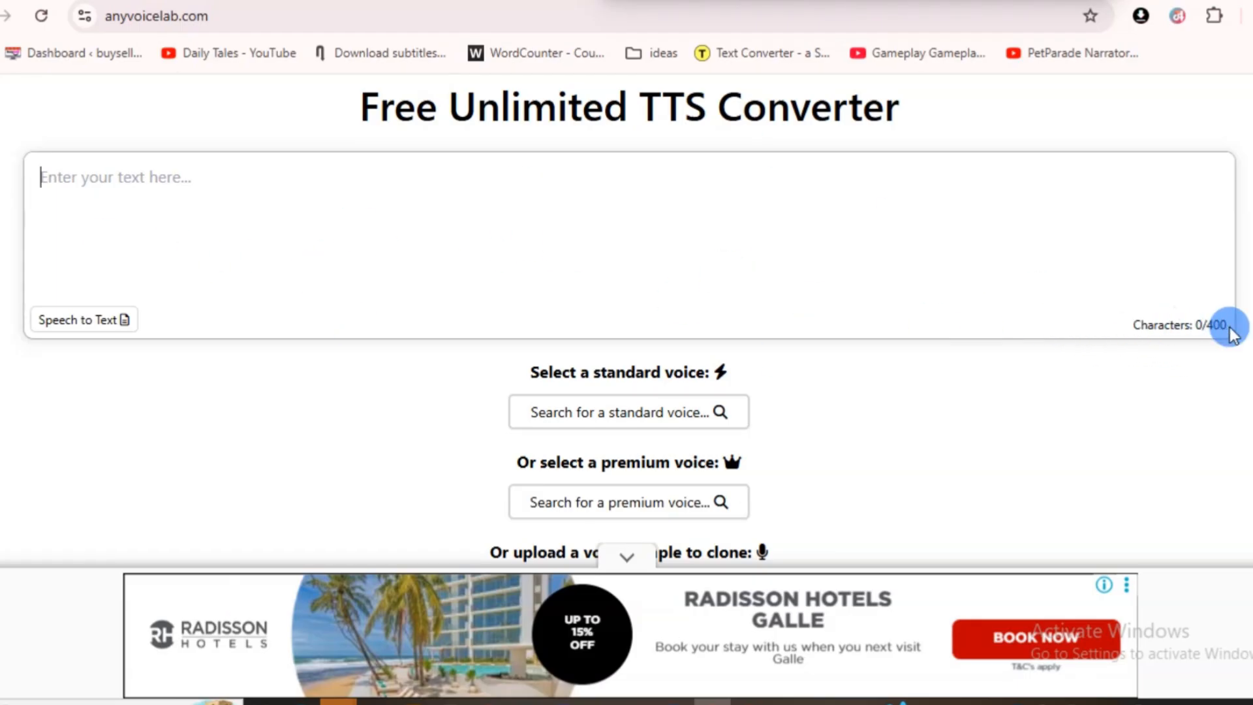
double_click(1184, 325)
left_click(1218, 325)
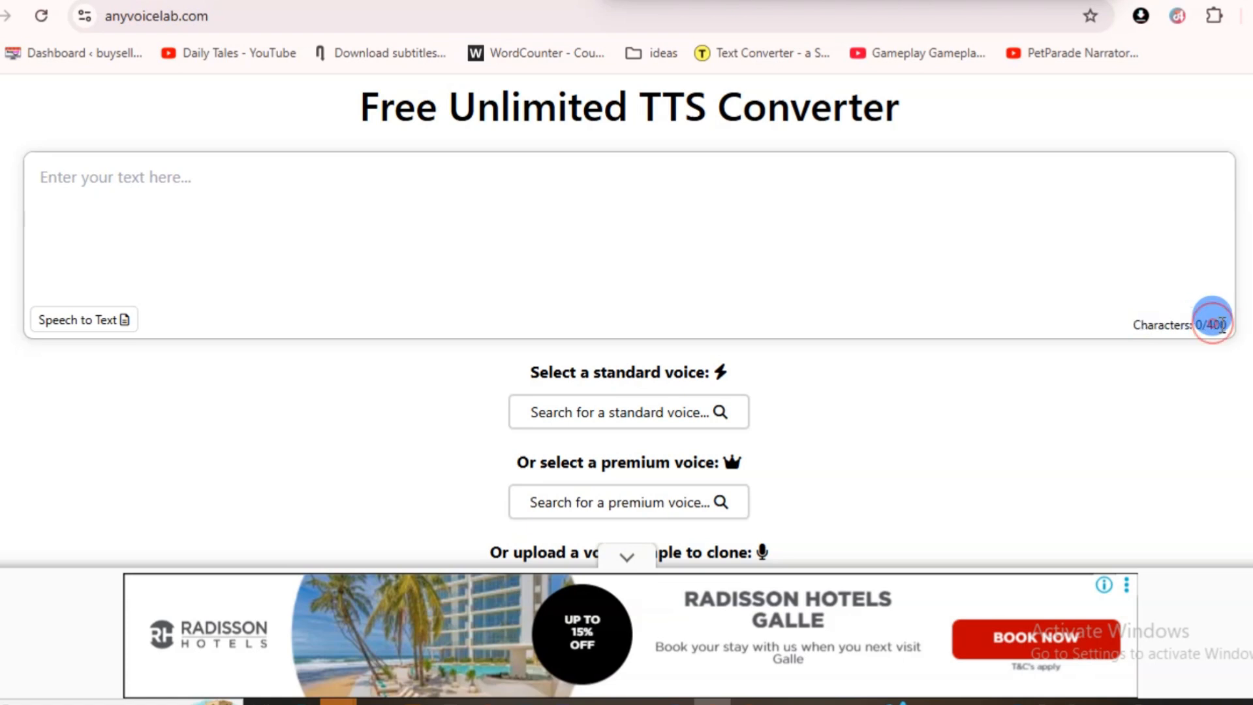
triple_click(1209, 325)
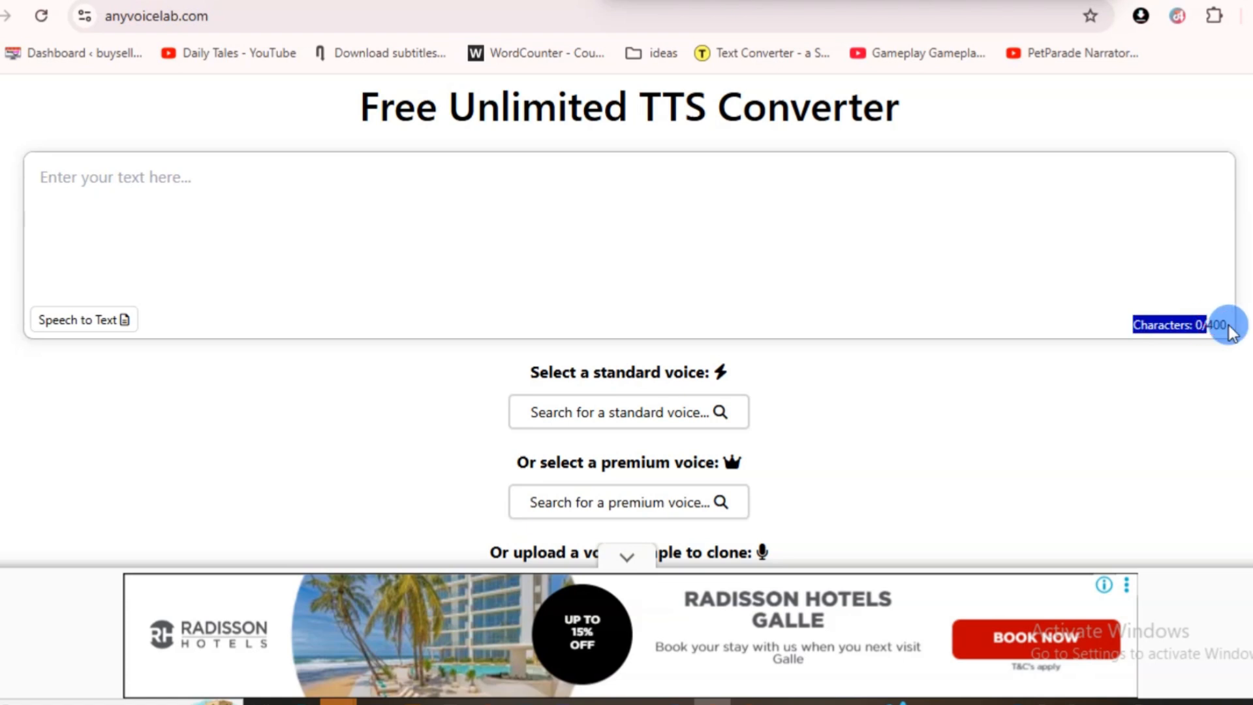
left_click(650, 229)
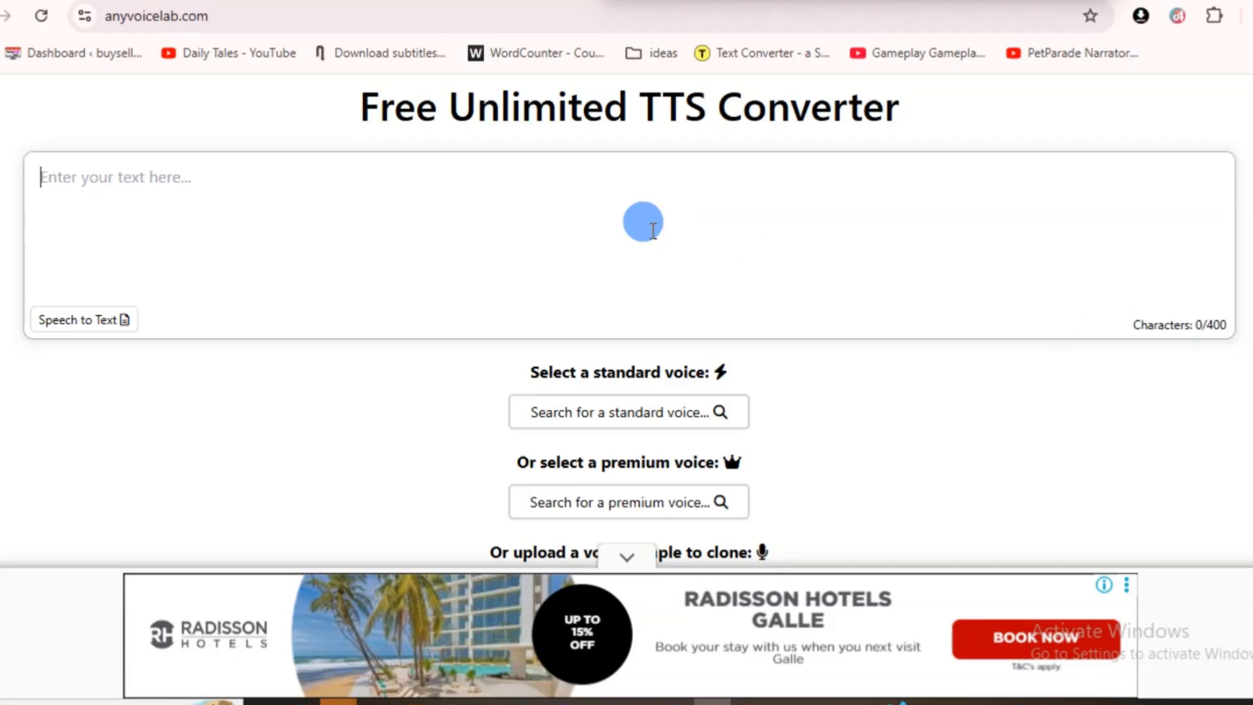
scroll(652, 229, "down", 5)
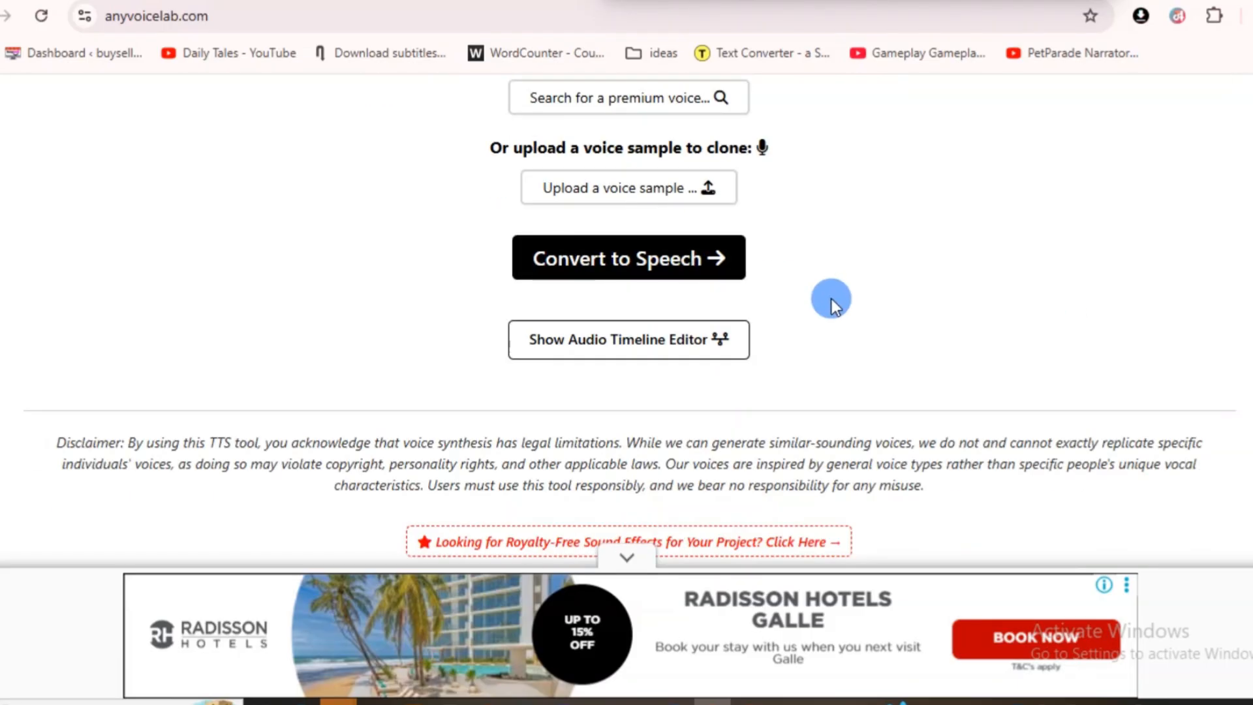
Step: Go to the Long-Form TTS converter page and bring its text entry area into view
scroll(832, 299, "up", 8)
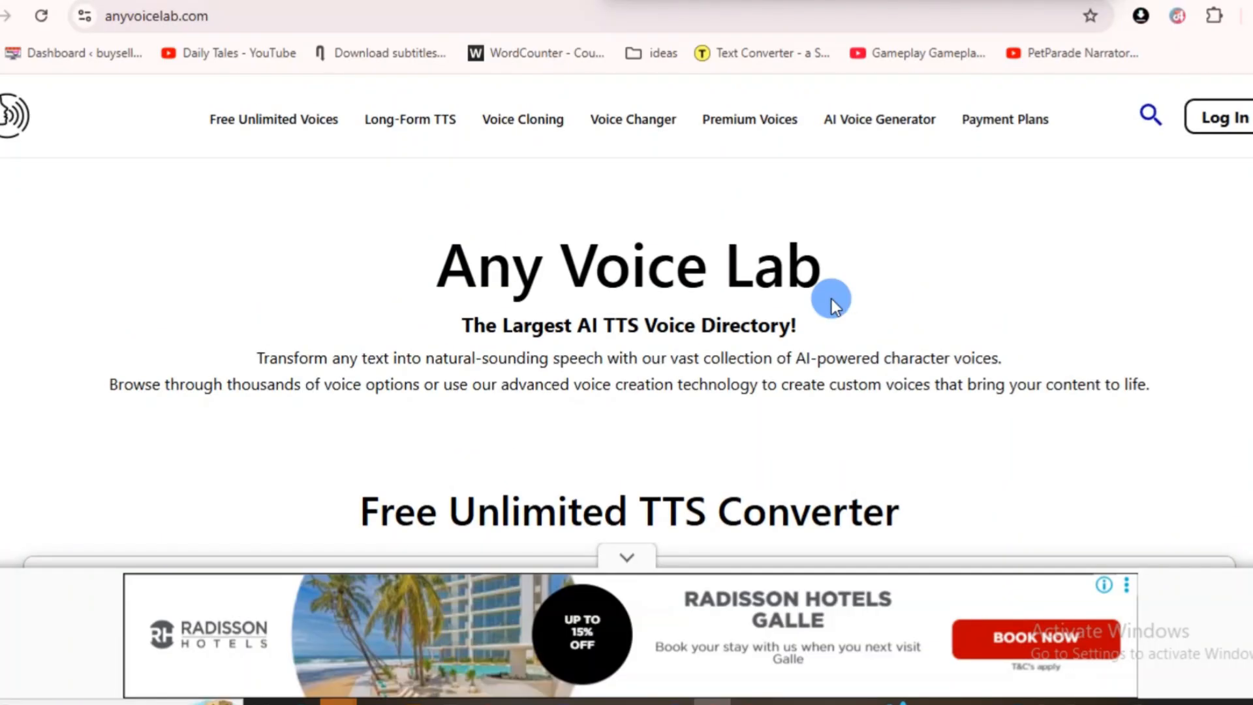
left_click(440, 127)
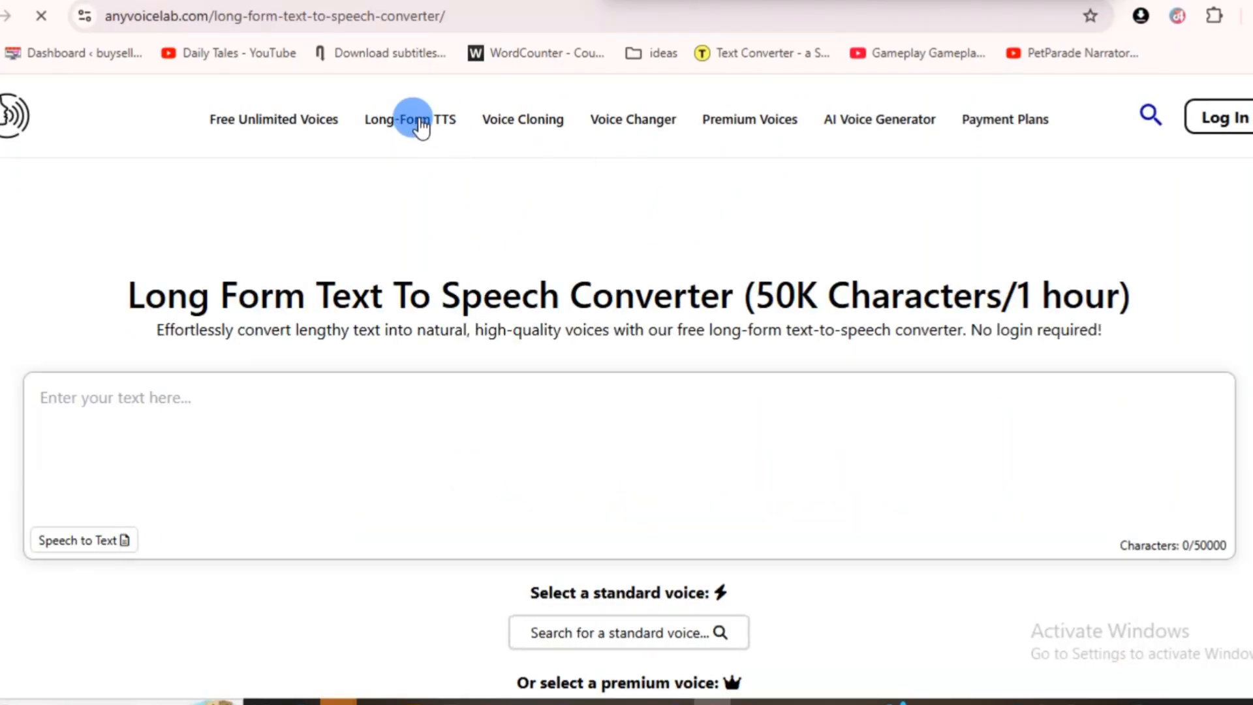
scroll(417, 124, "down", 4)
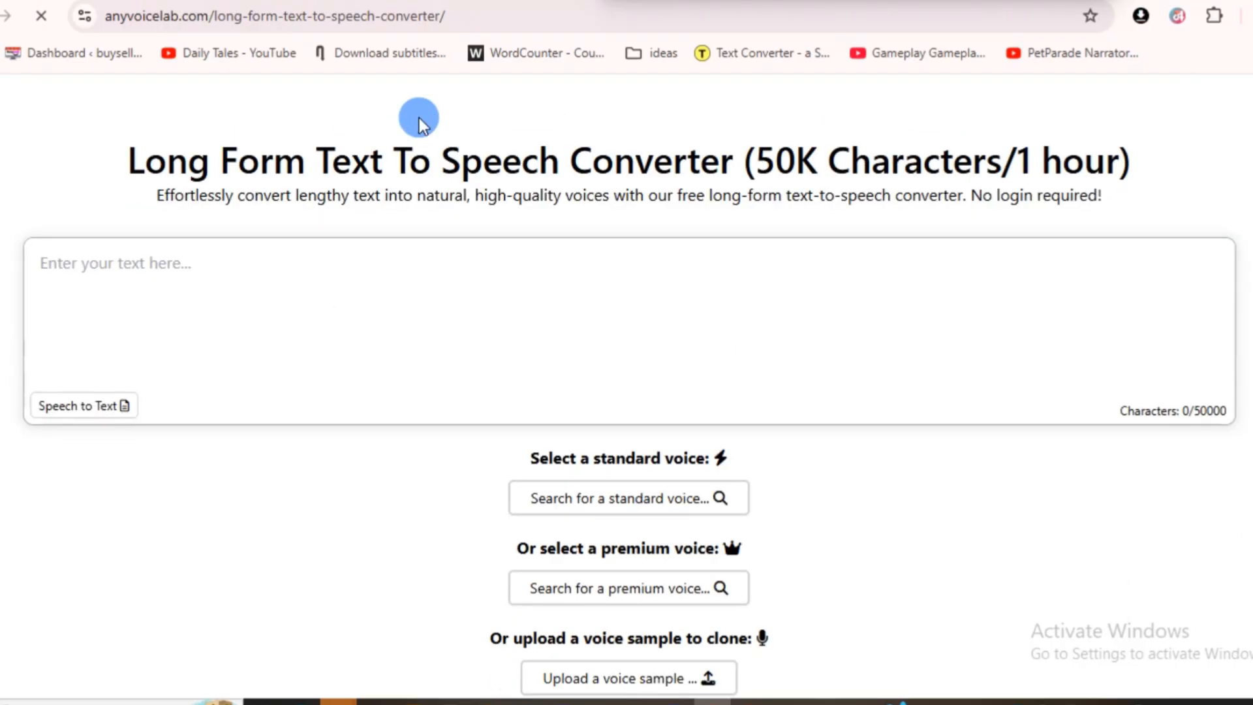
scroll(475, 258, "up", 1)
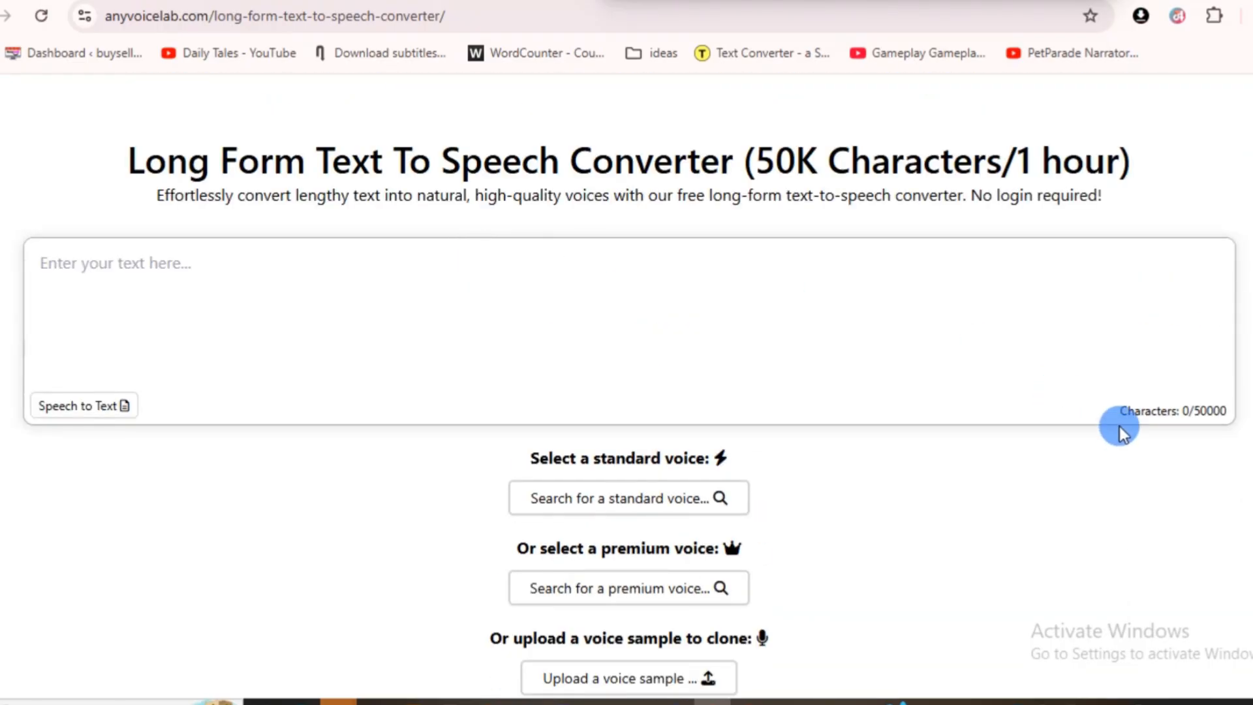
Step: Examine the long-form converter's character limit, audio duration and login requirement
left_click_drag(1118, 413, 1231, 426)
left_click(1189, 400)
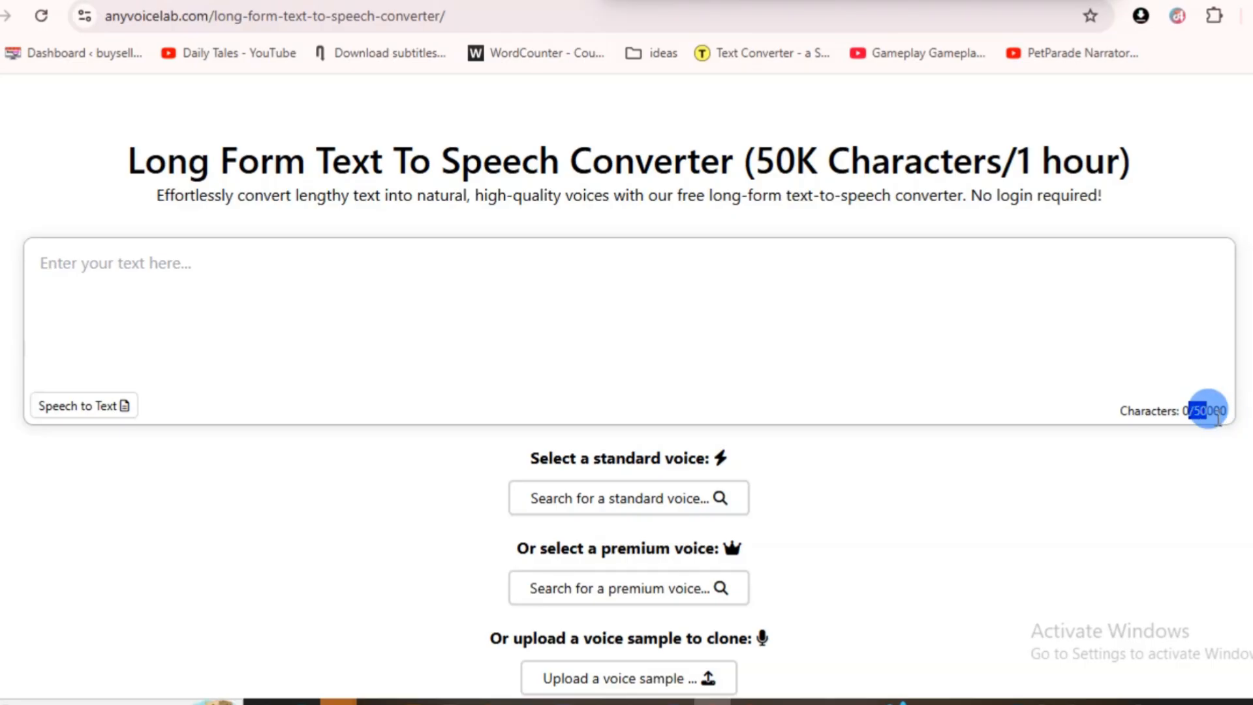
left_click(1200, 413)
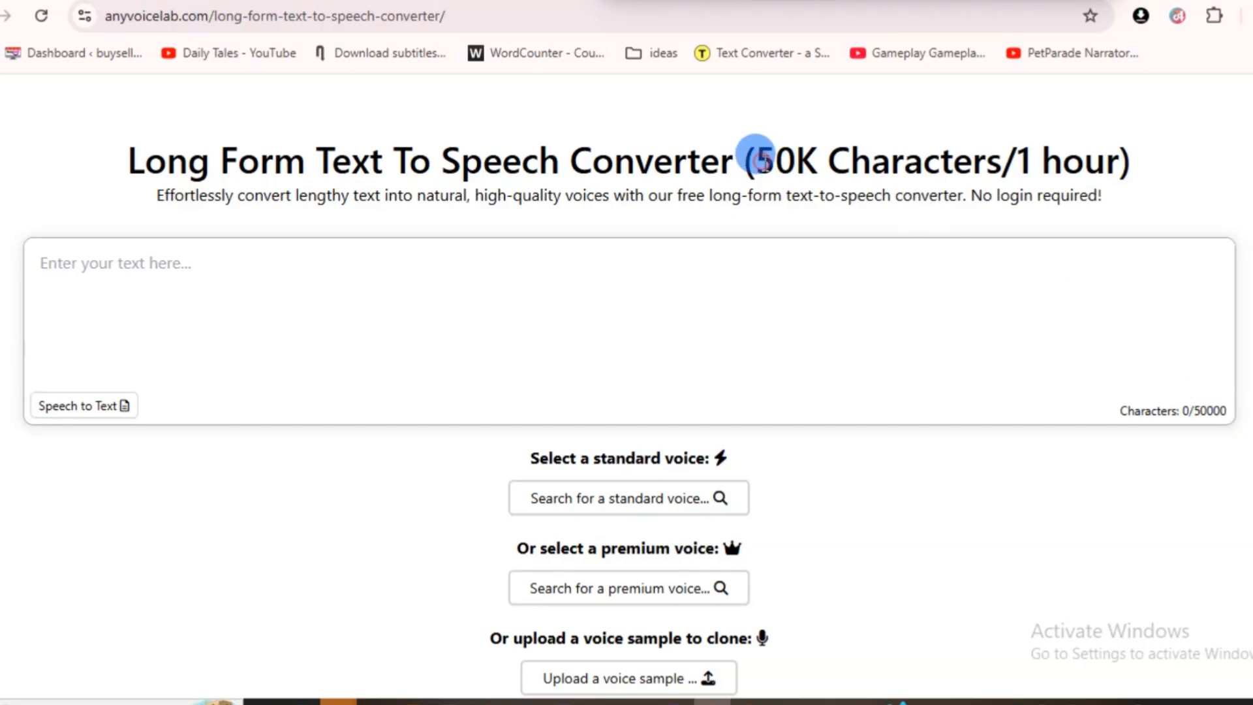
left_click_drag(757, 159, 1118, 163)
left_click(1025, 163)
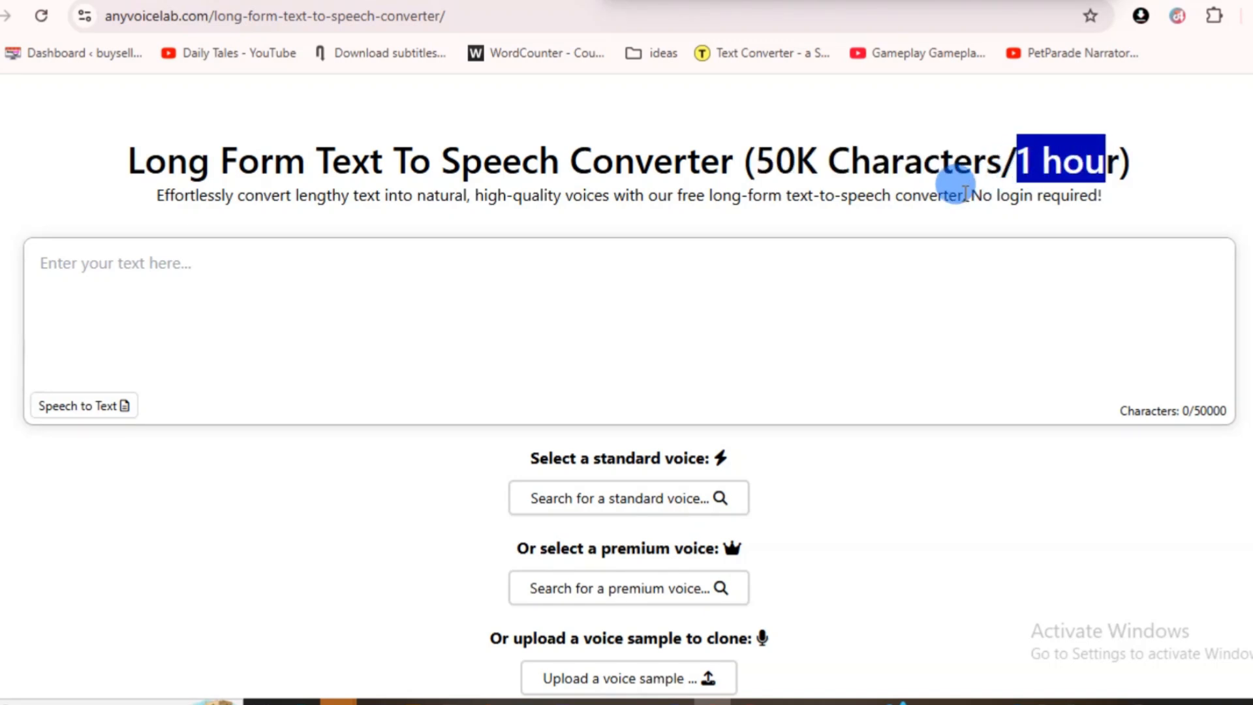
left_click_drag(963, 196, 1136, 202)
scroll(1138, 199, "up", 5)
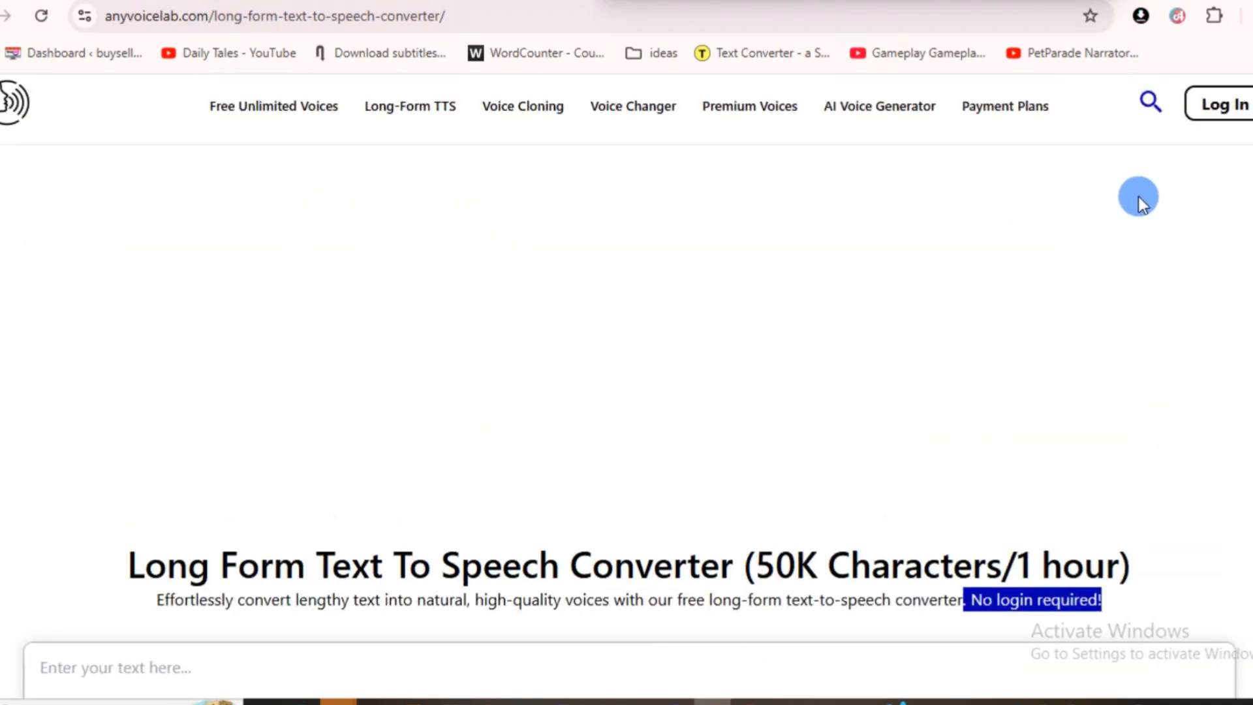
scroll(1145, 197, "down", 5)
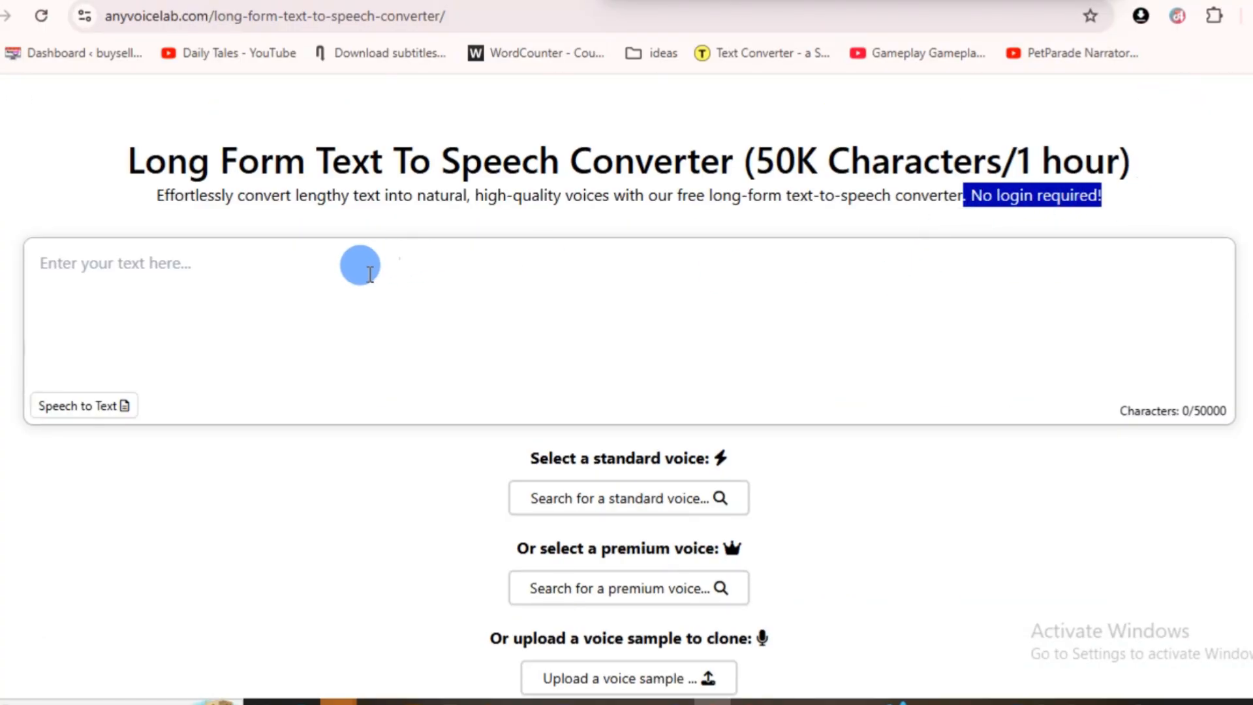
Step: Paste the copied Milky Way script into the long-form converter's text box
left_click(233, 279)
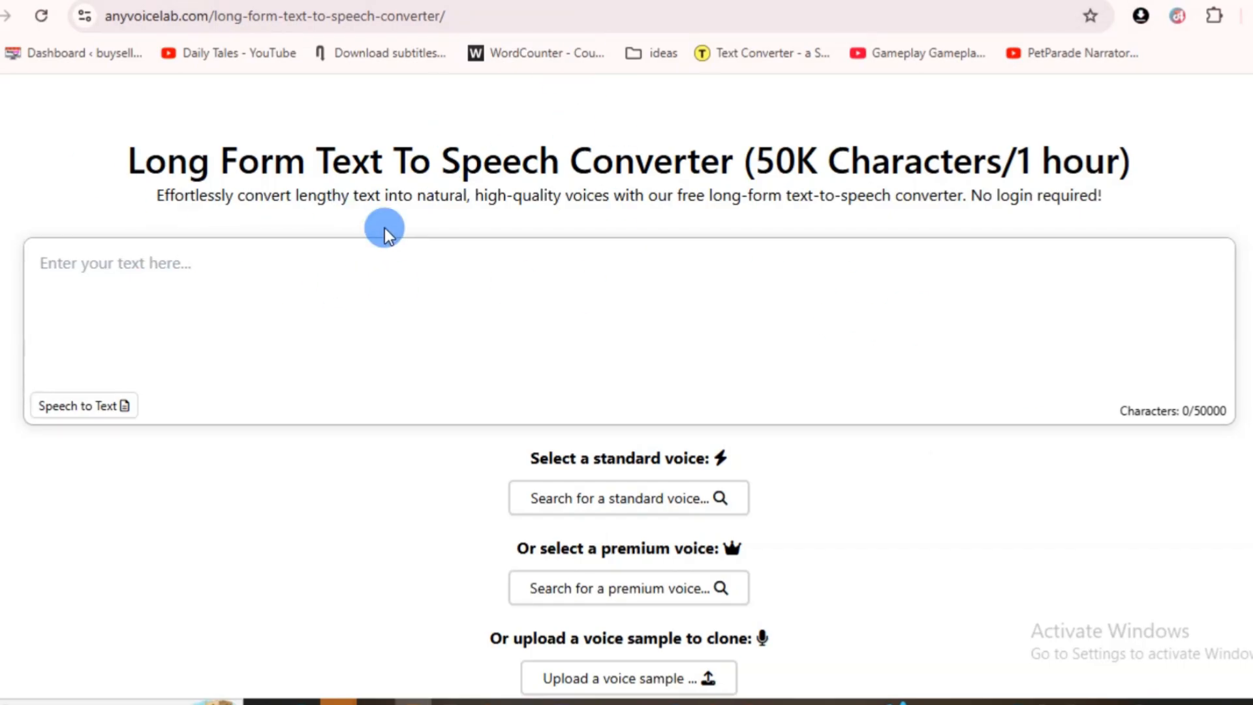
right_click(122, 265)
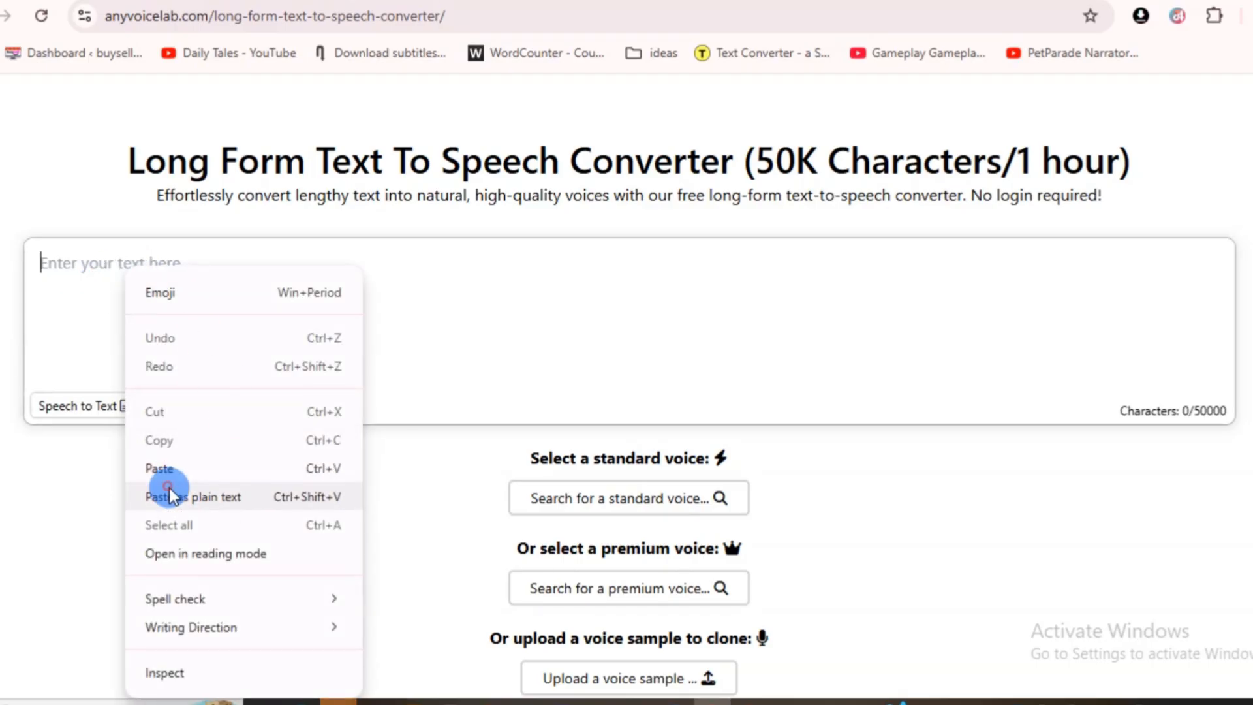
left_click(167, 472)
scroll(769, 385, "down", 5)
scroll(1026, 333, "up", 2)
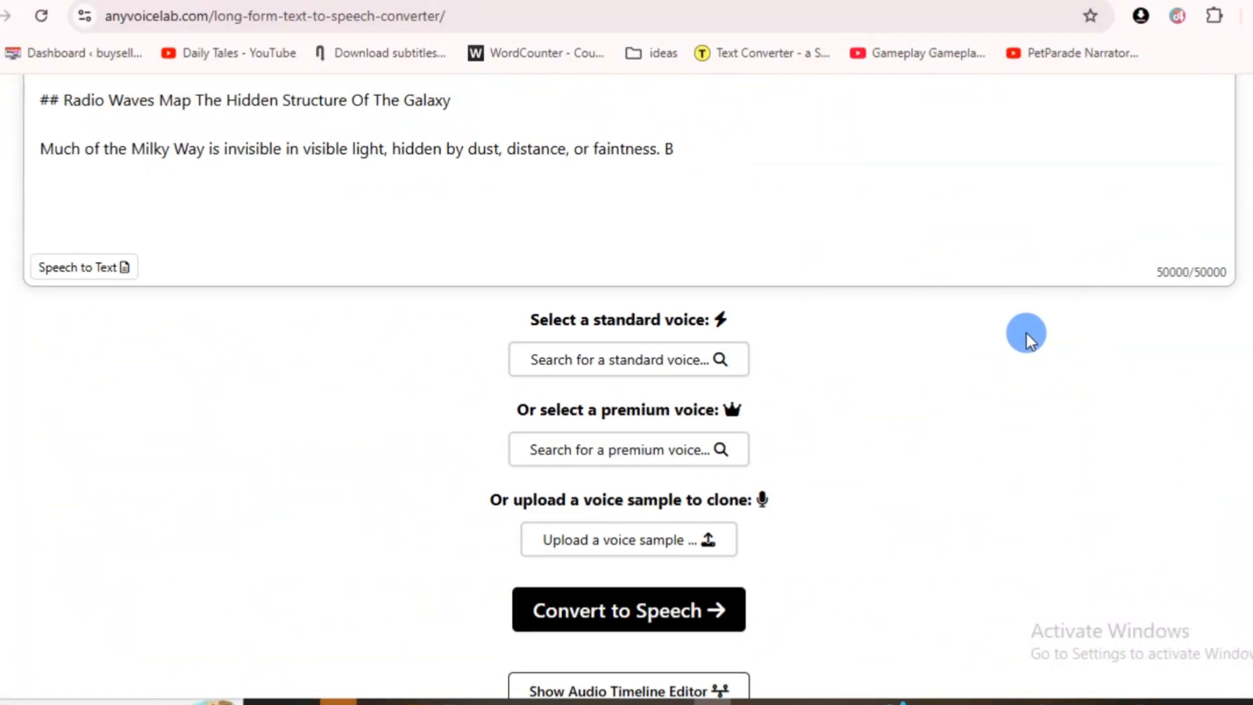
Step: Check the pasted script's character counter and review the standard, premium and voice-cloning options
left_click_drag(1190, 272, 1170, 272)
scroll(926, 335, "down", 2)
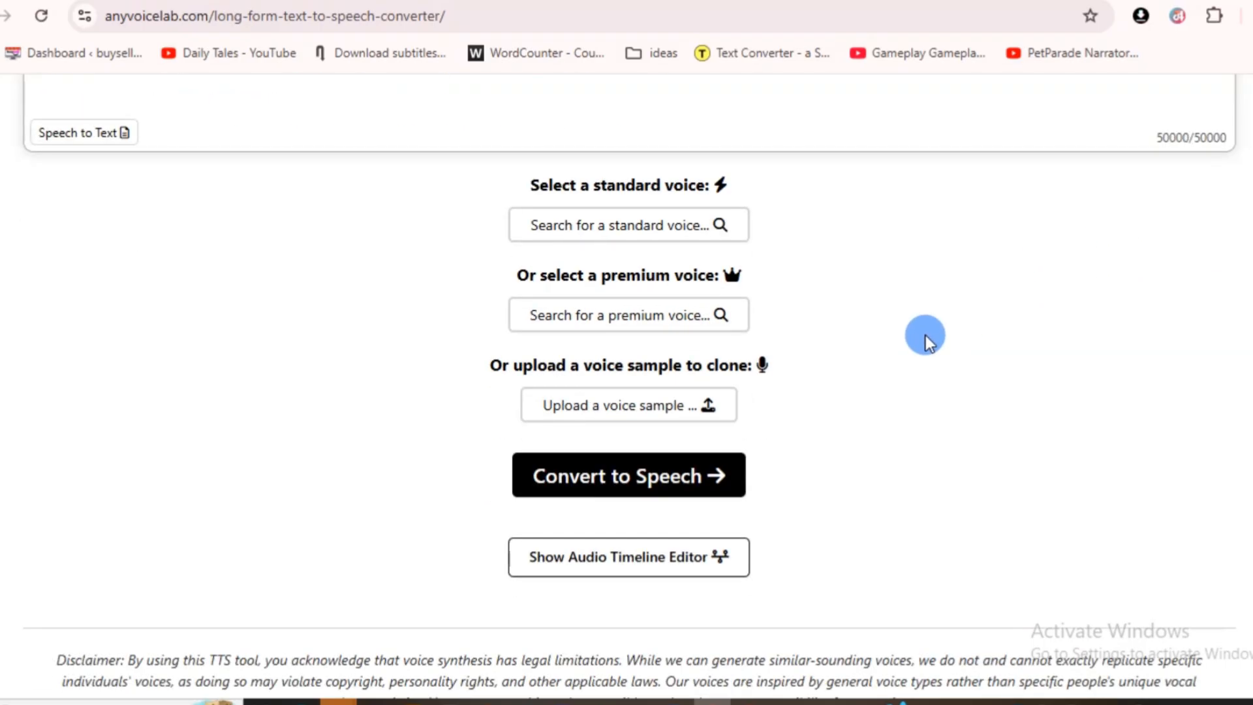
scroll(925, 335, "up", 2)
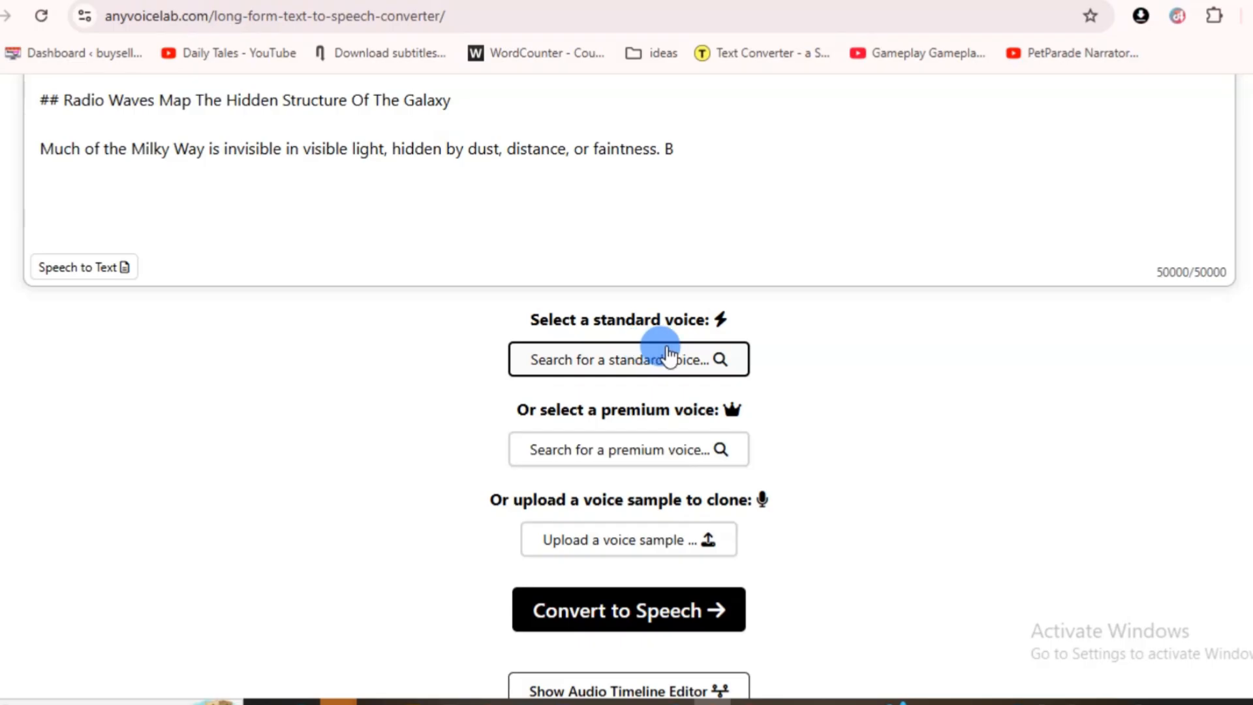
scroll(790, 350, "down", 2)
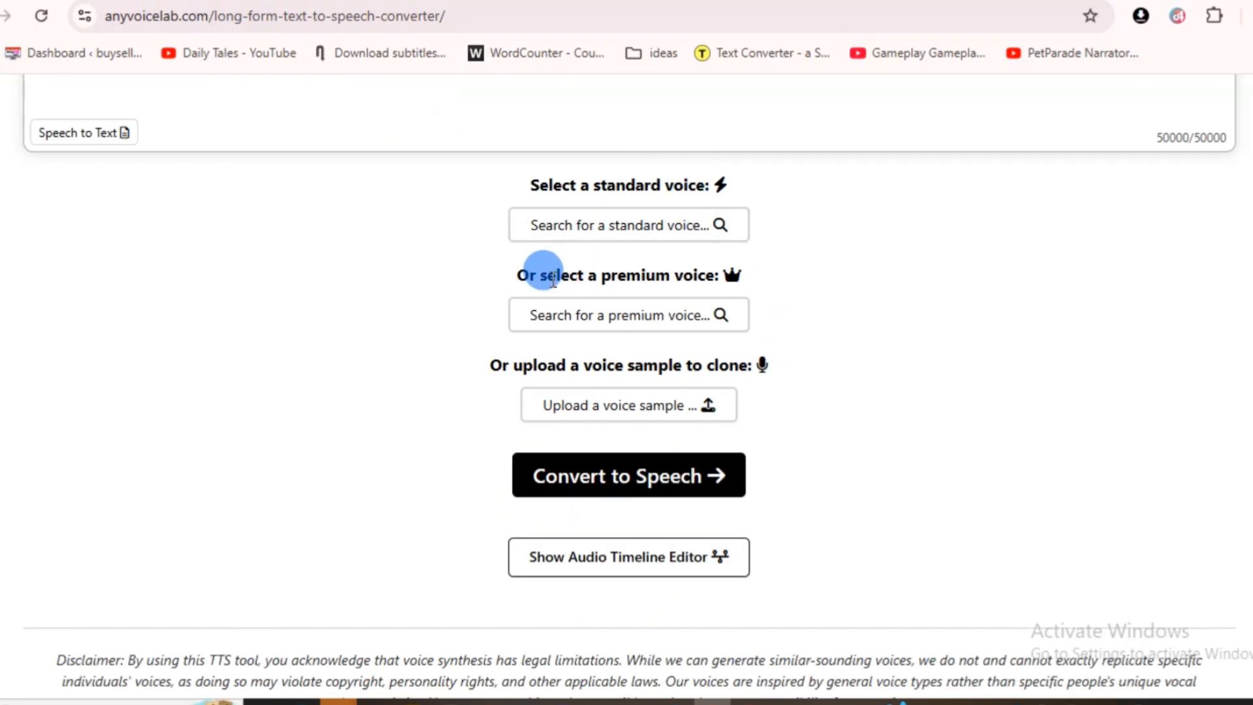
left_click_drag(546, 278, 697, 275)
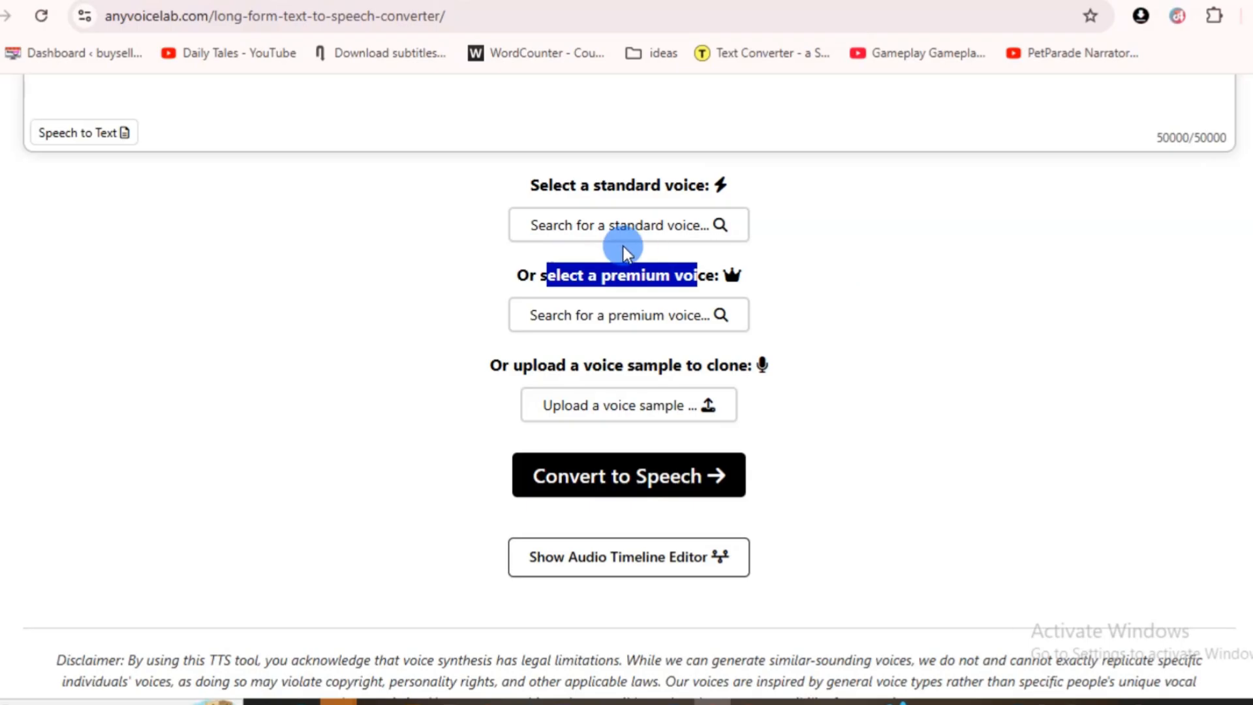
Step: Preview the American Female 11 standard voice, select American Female 9 Voice instead, and return to the converter page
left_click(616, 227)
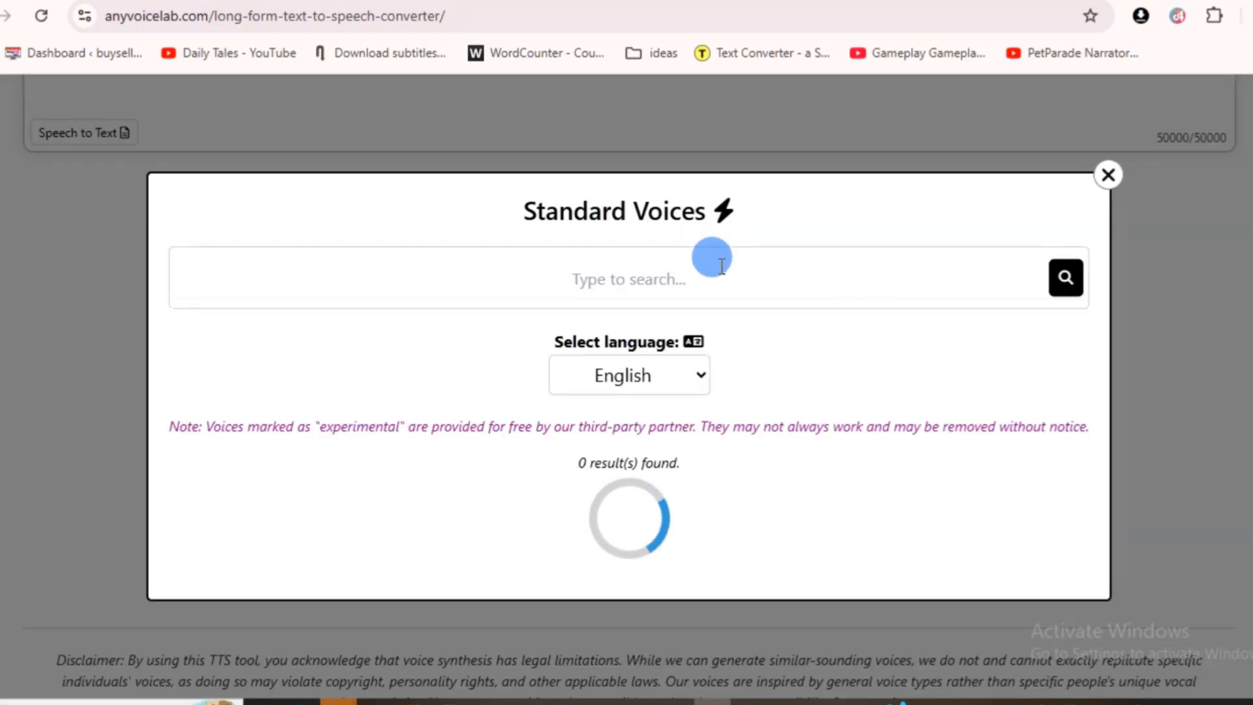
scroll(734, 351, "down", 4)
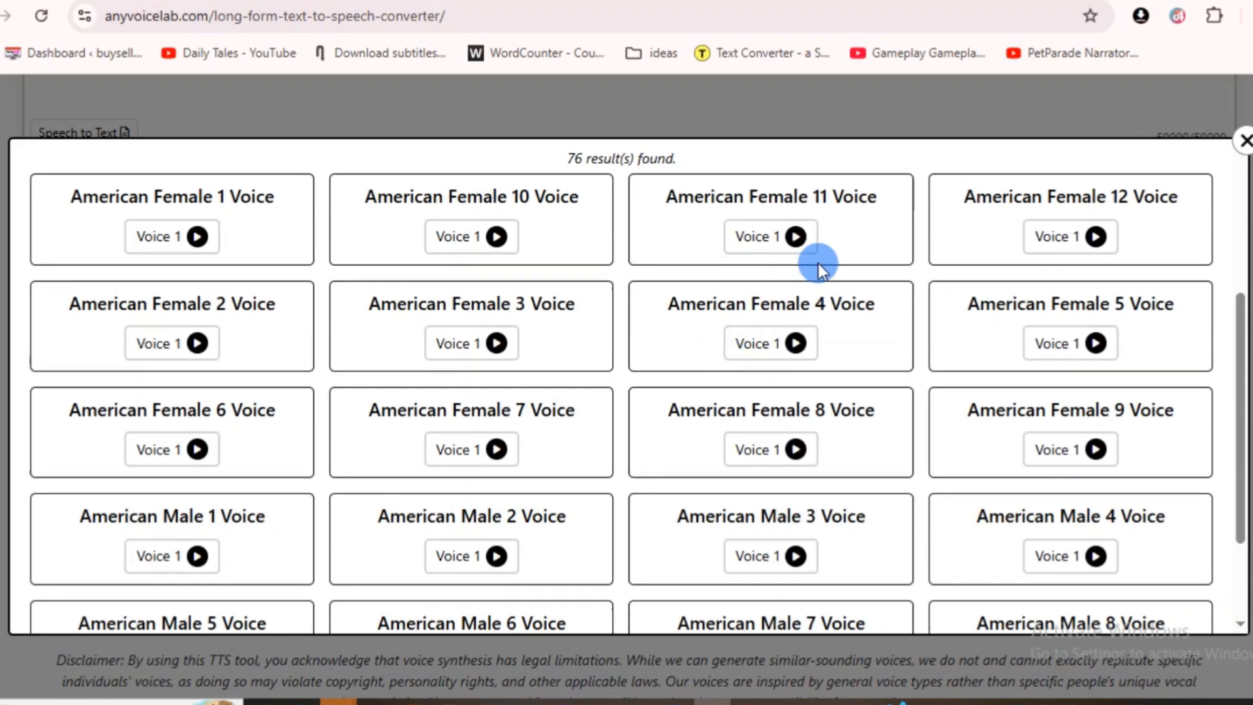
left_click(796, 236)
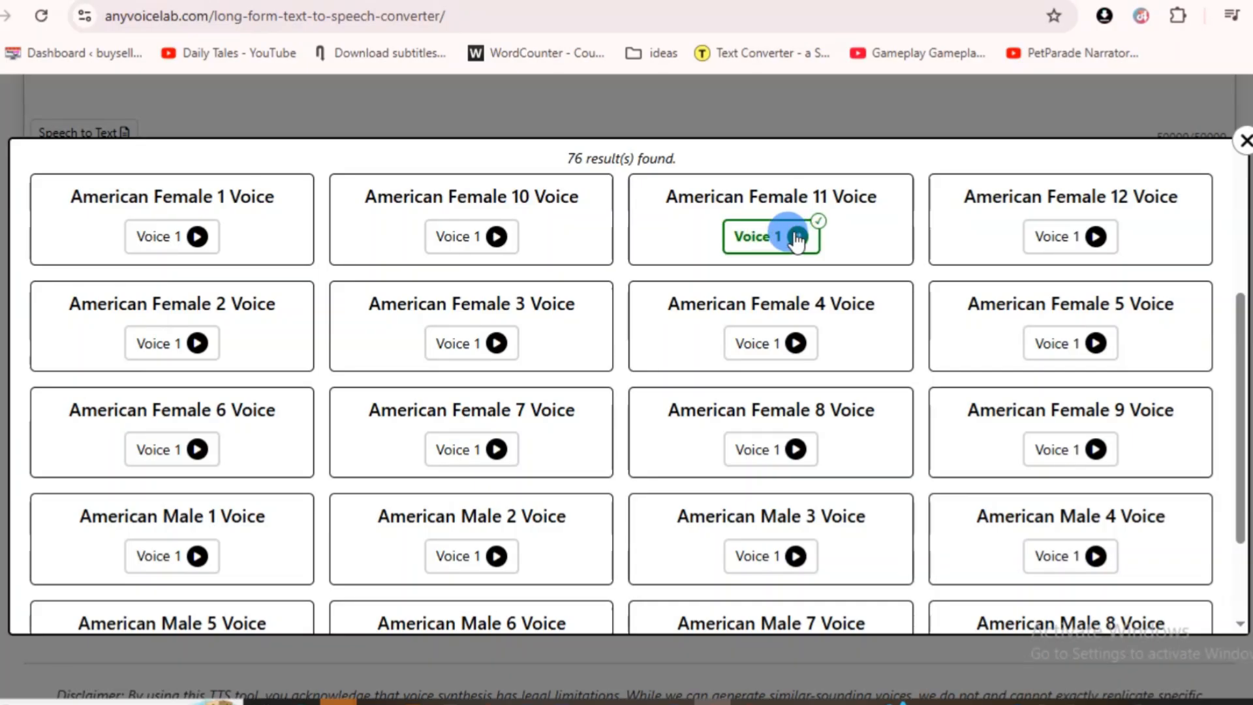
left_click(1096, 449)
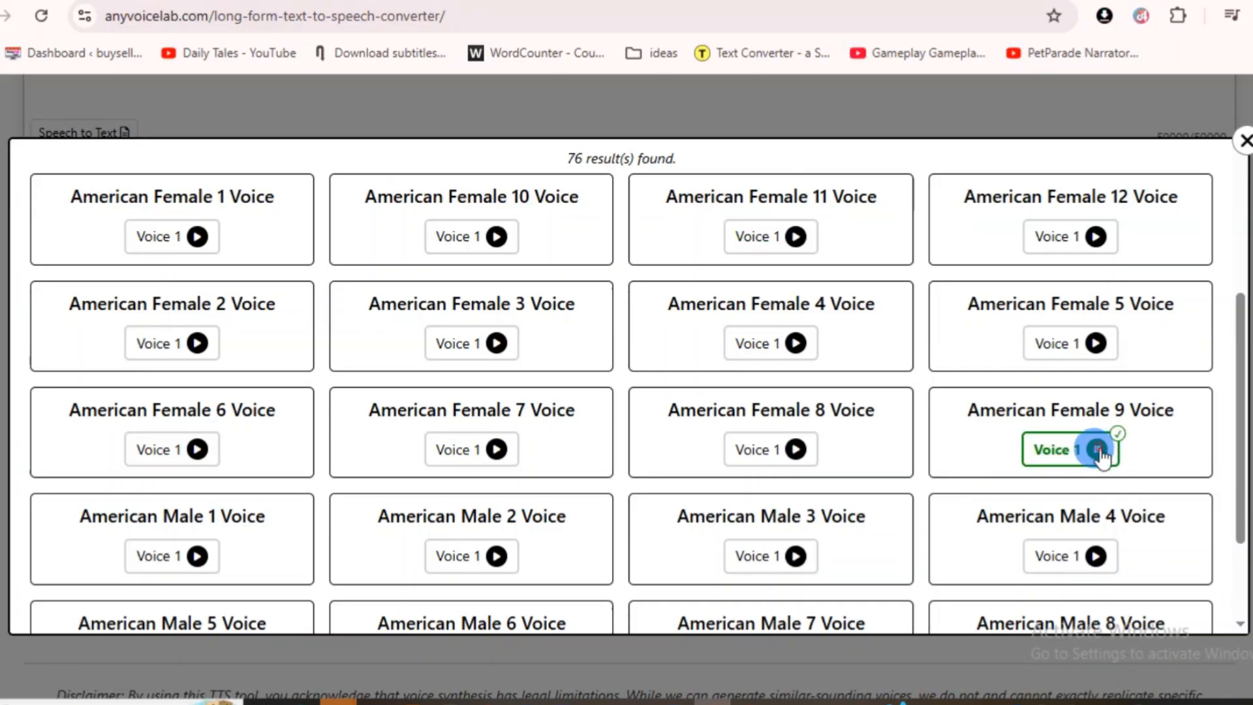
left_click(1244, 140)
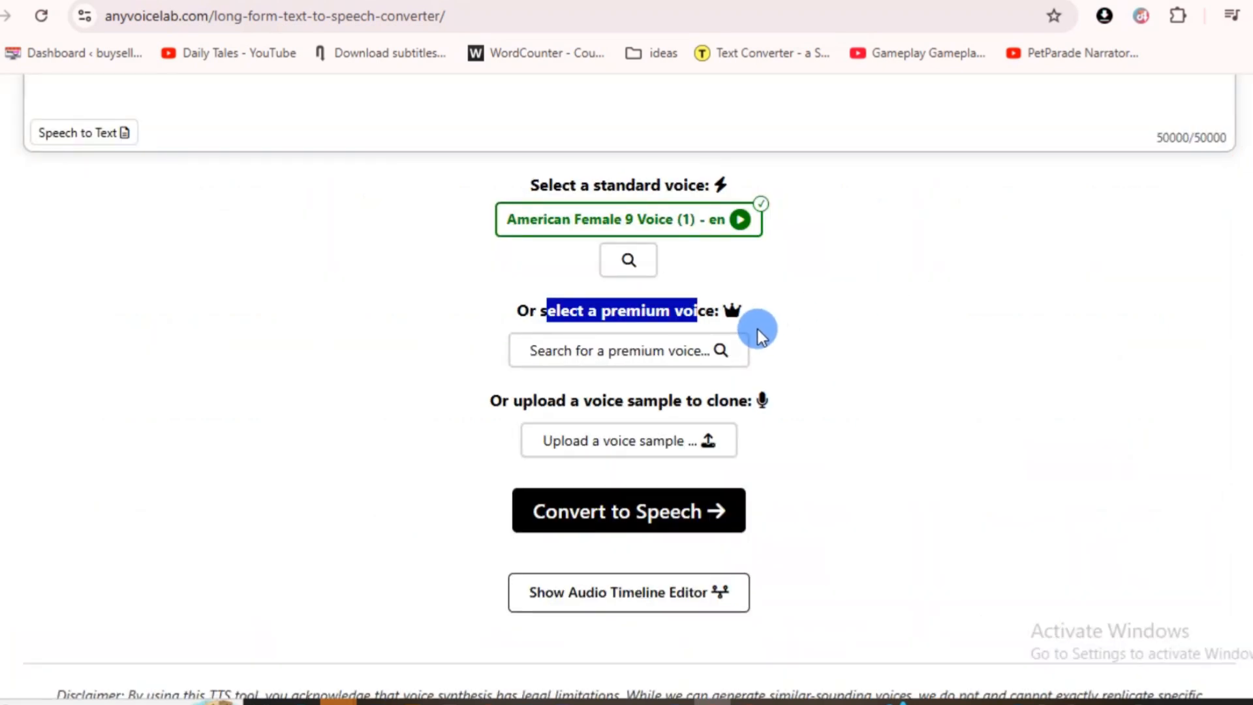
left_click(843, 280)
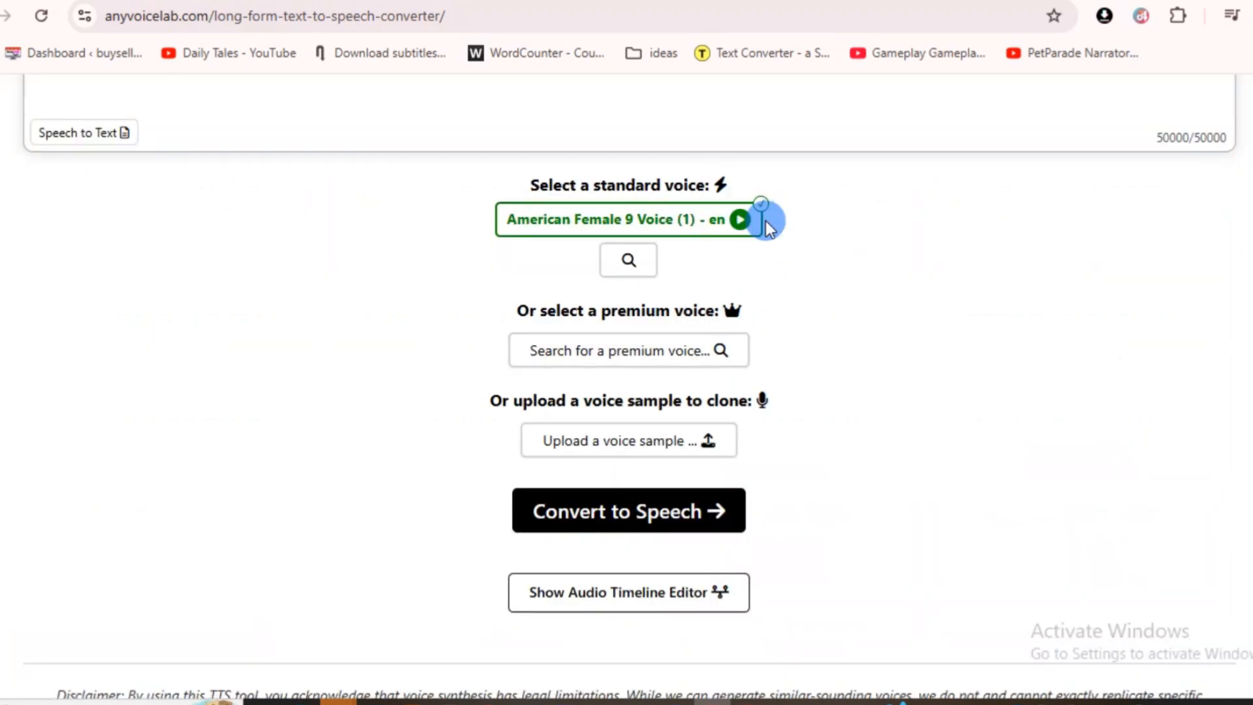
Step: Open the English premium voices library and preview Voice 2 of Horror Deep Voice
left_click(625, 353)
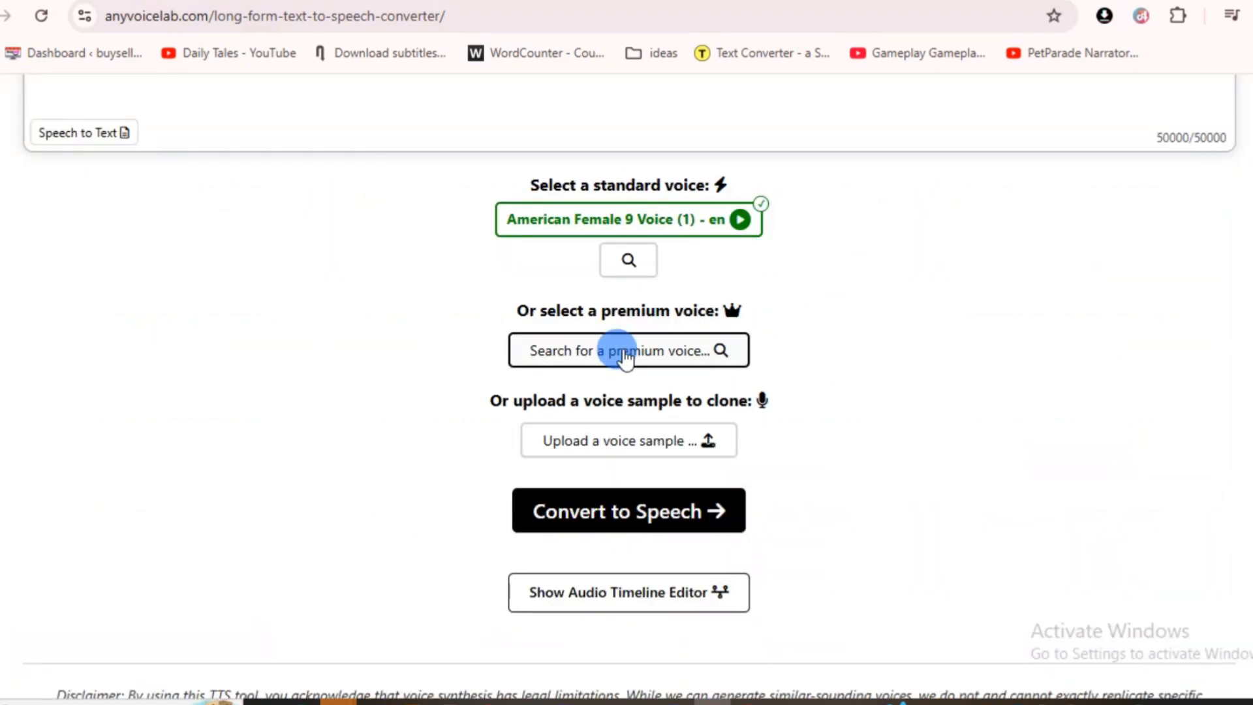
left_click(624, 351)
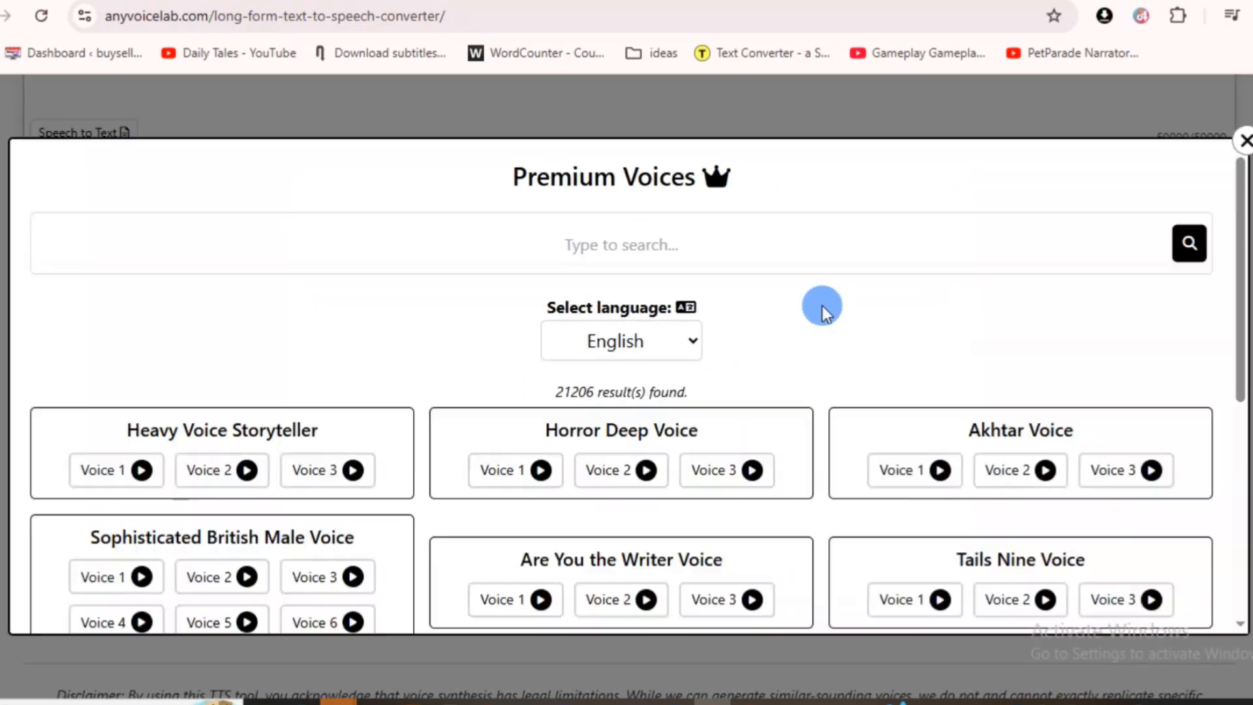
scroll(822, 309, "down", 2)
scroll(786, 316, "up", 2)
scroll(786, 316, "down", 2)
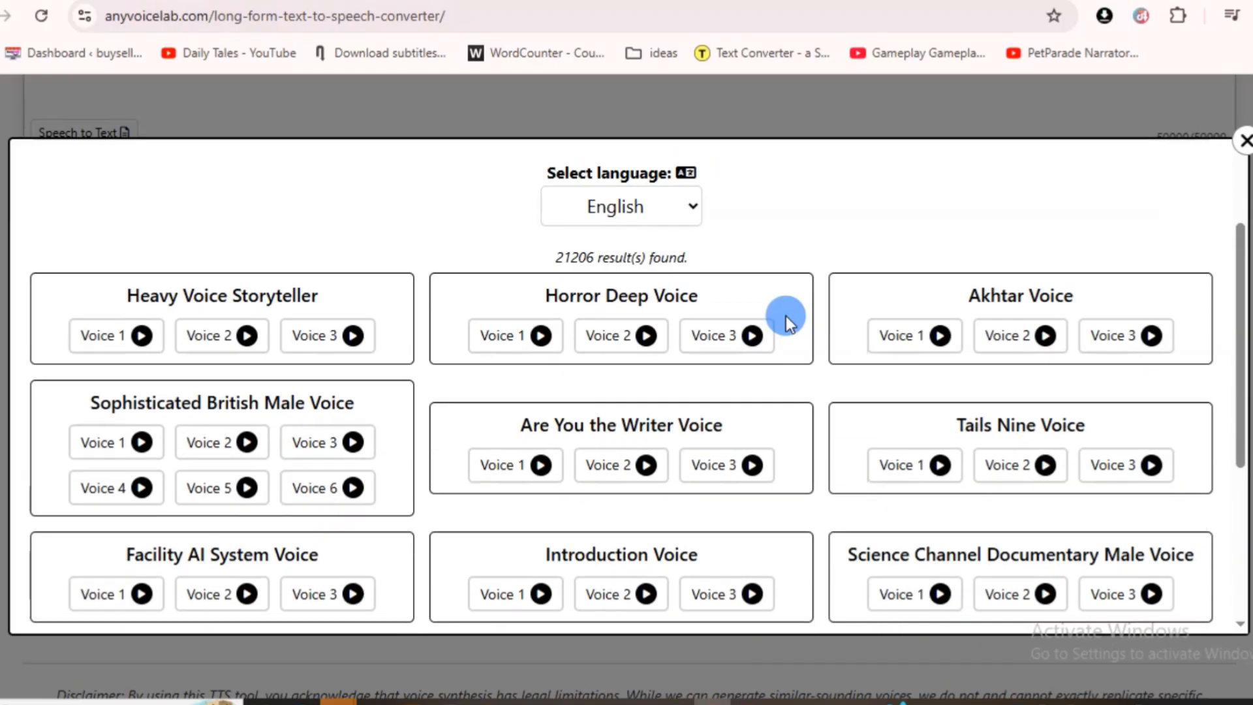
left_click(647, 336)
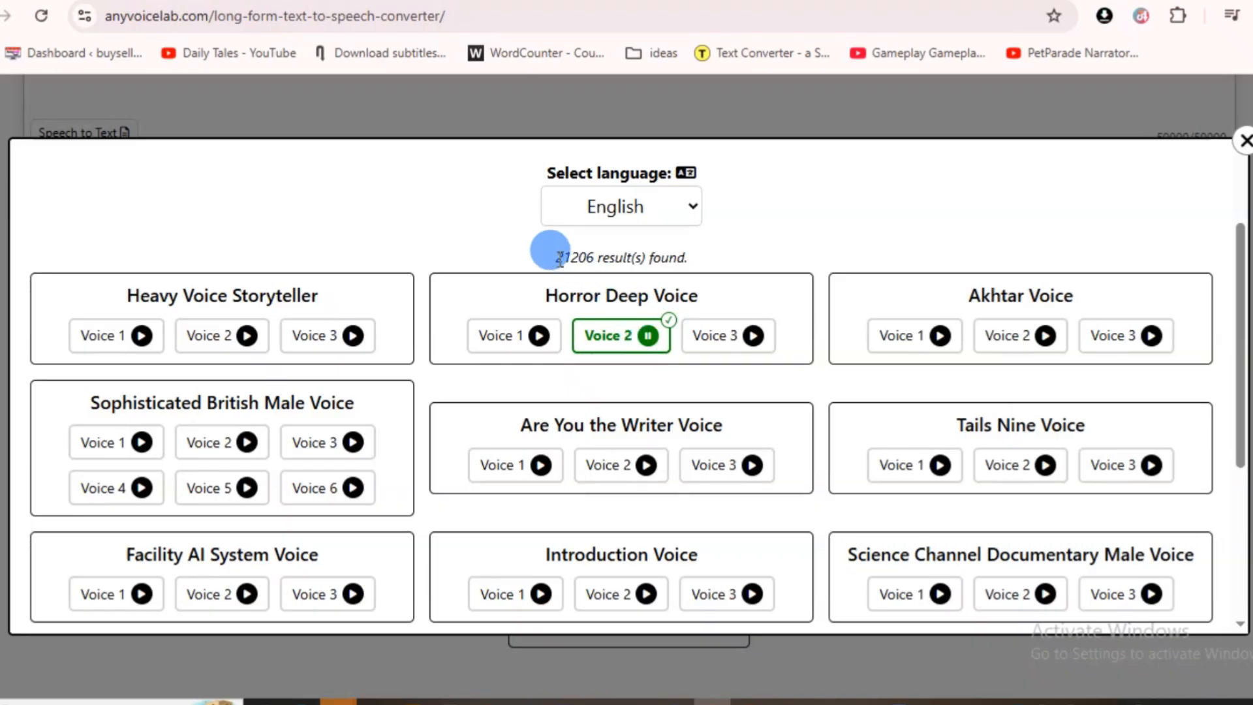
left_click(647, 335)
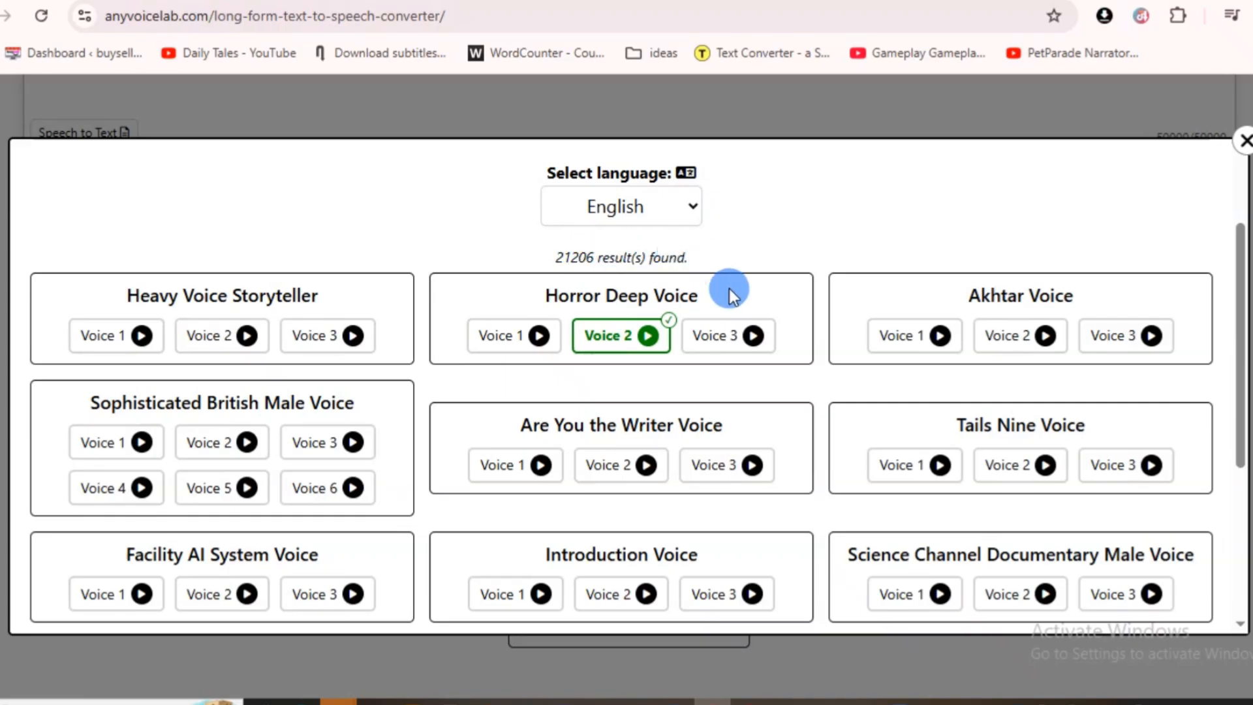
scroll(730, 300, "down", 5)
scroll(733, 473, "up", 10)
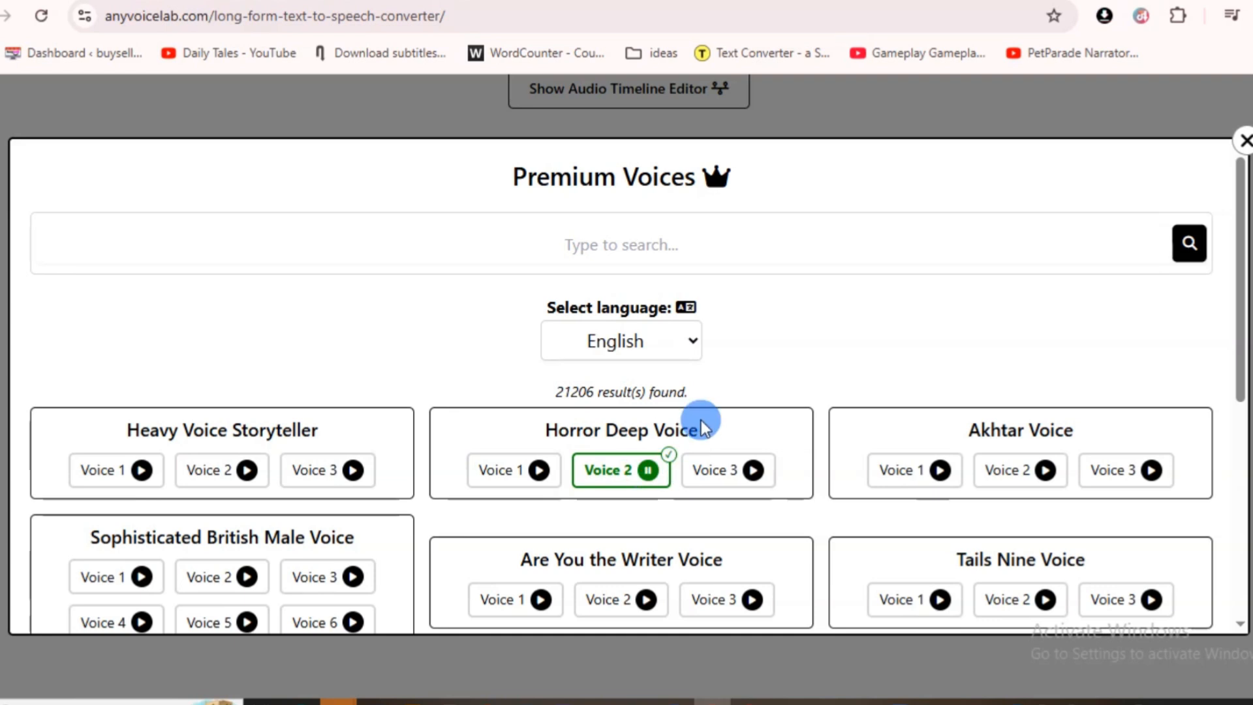
scroll(697, 420, "down", 2)
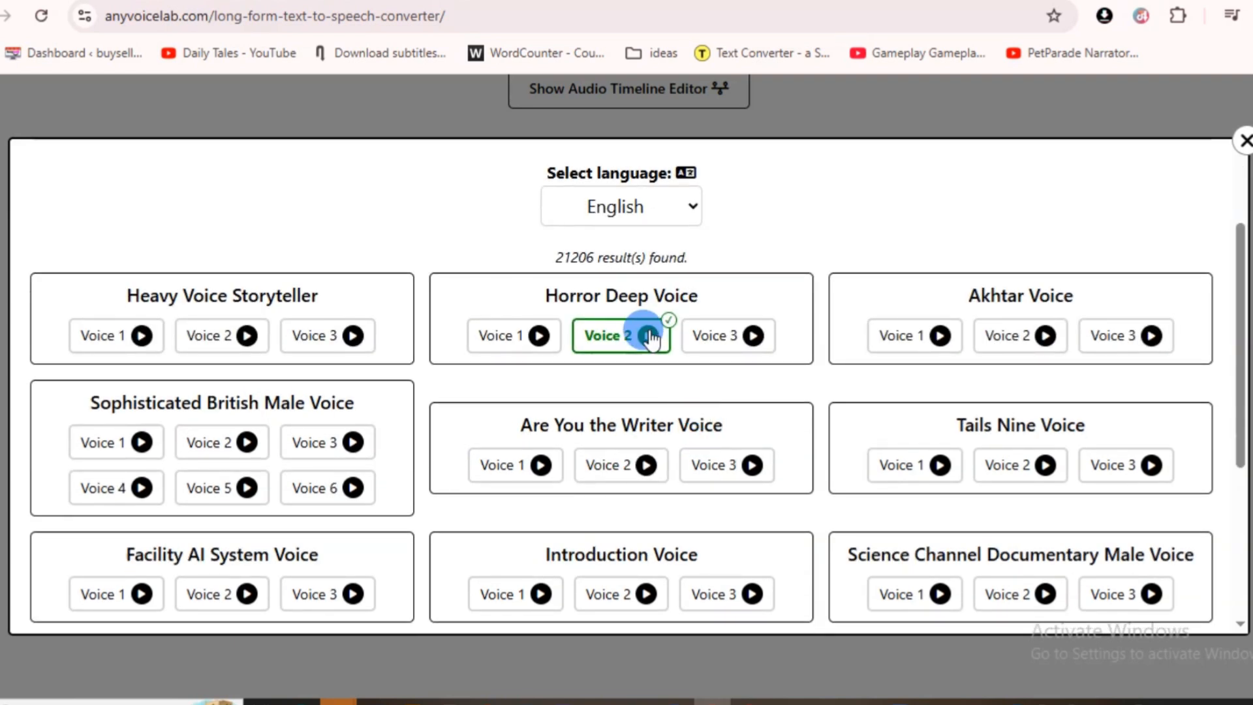
Step: Preview Voice 1 of the premium Tails Nine Voice, select its Voice 2, and return to the voice options
left_click(943, 466)
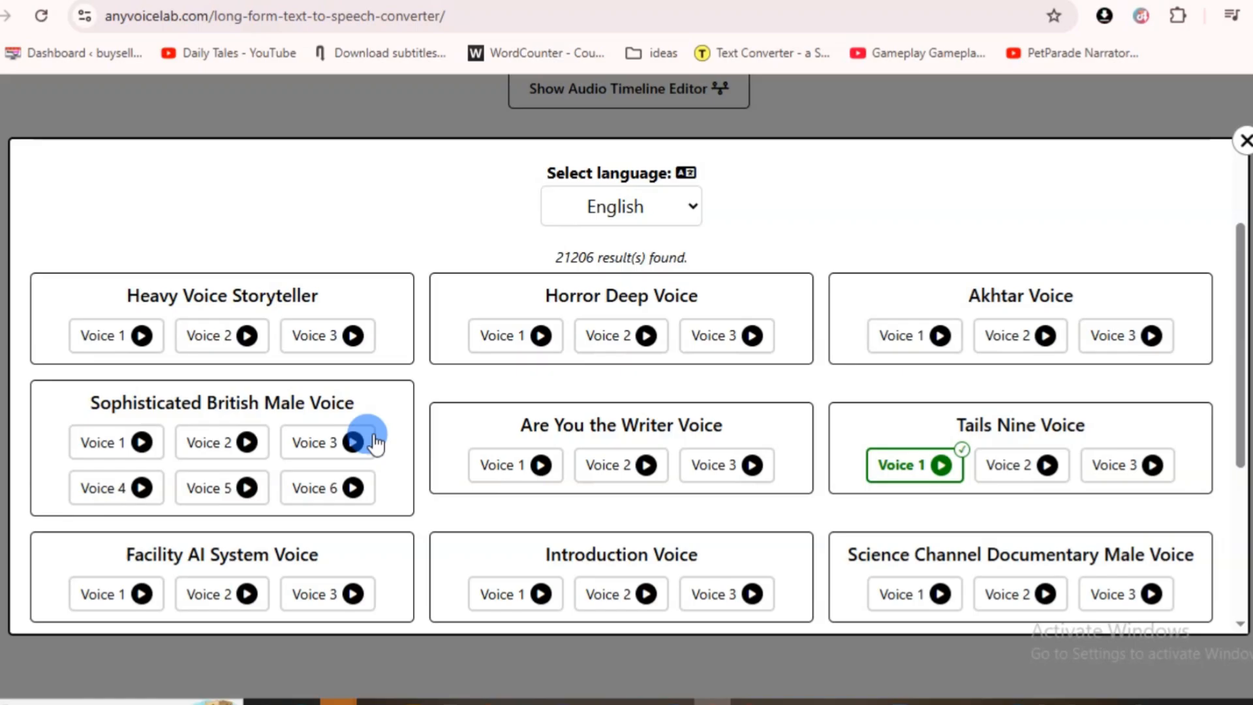
scroll(343, 484, "down", 1)
scroll(339, 476, "down", 3)
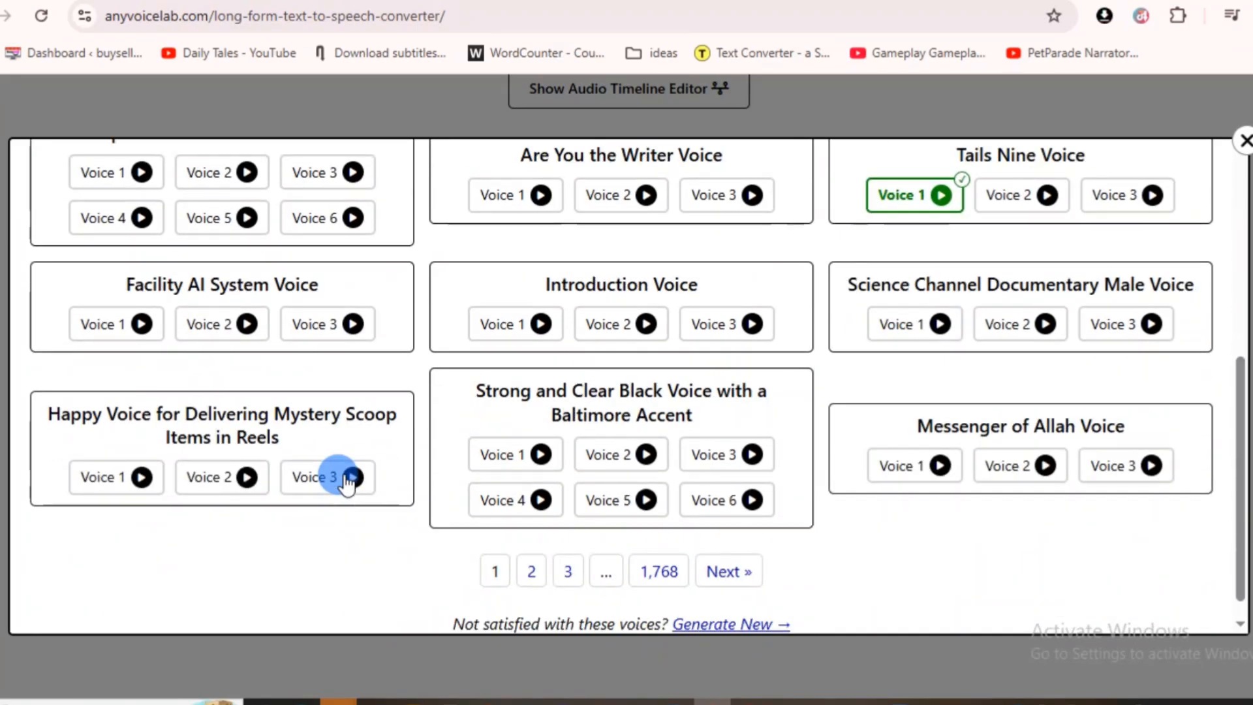
scroll(342, 476, "up", 5)
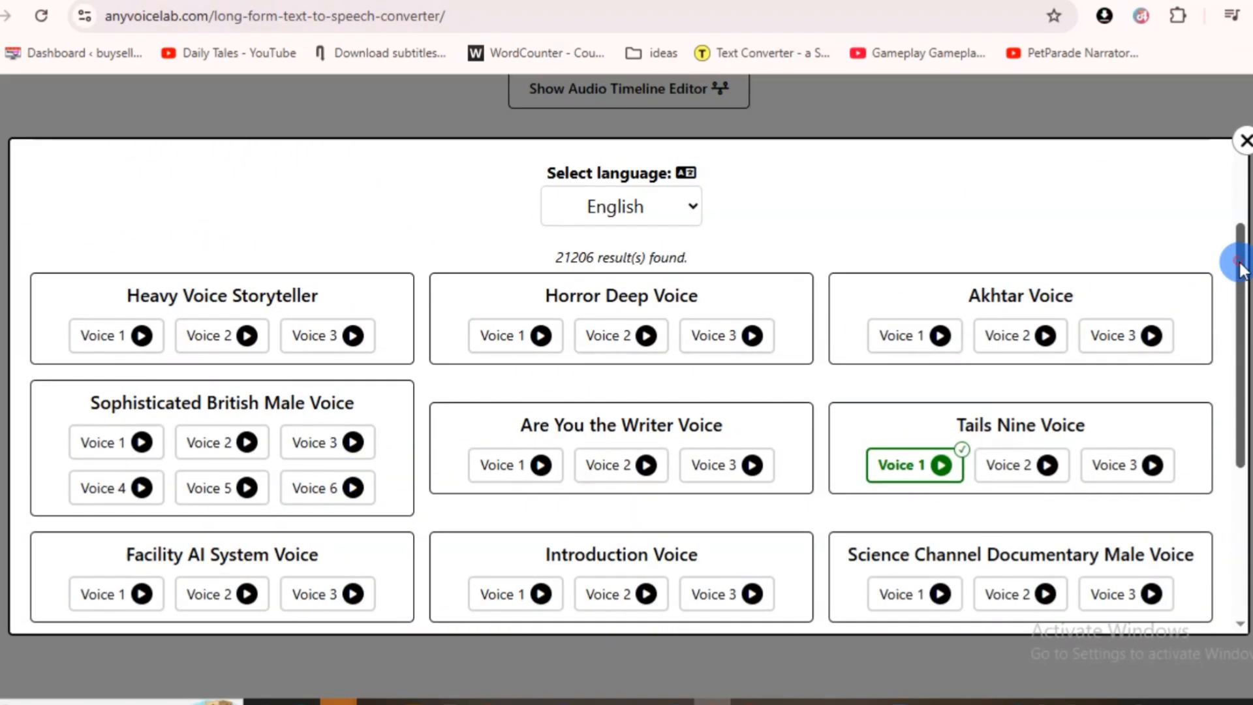
left_click_drag(1241, 267, 1216, 406)
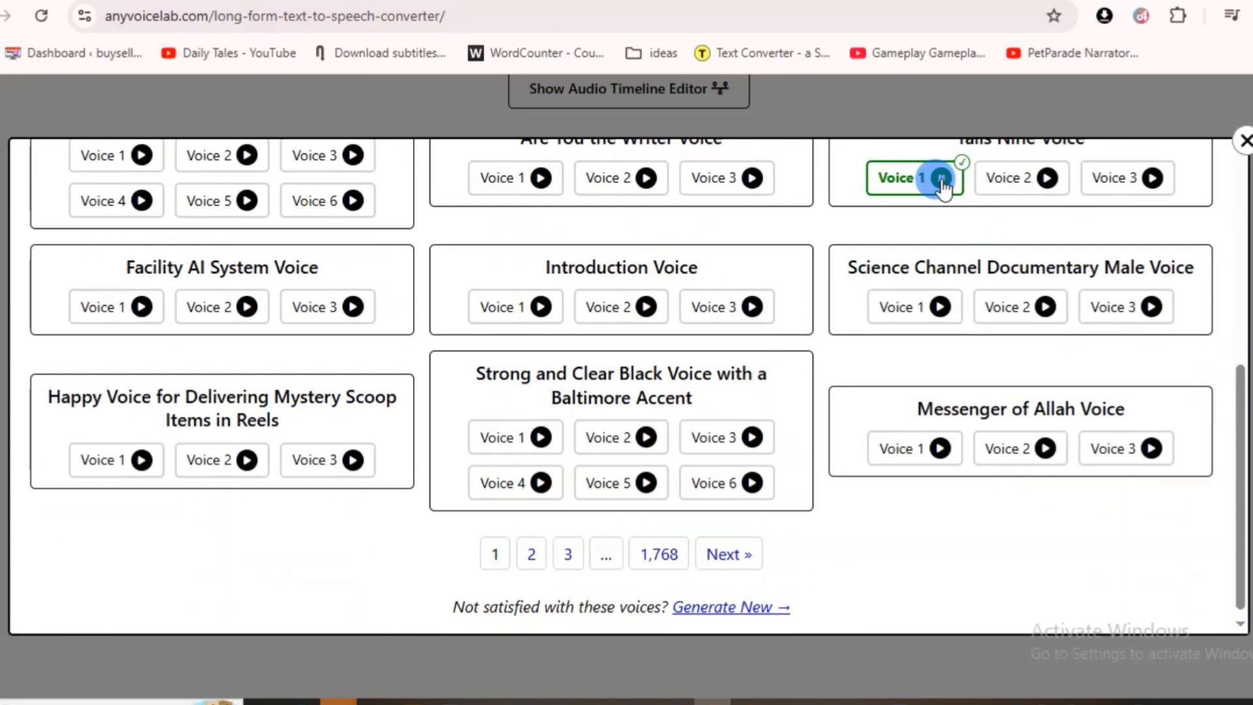
left_click(1031, 178)
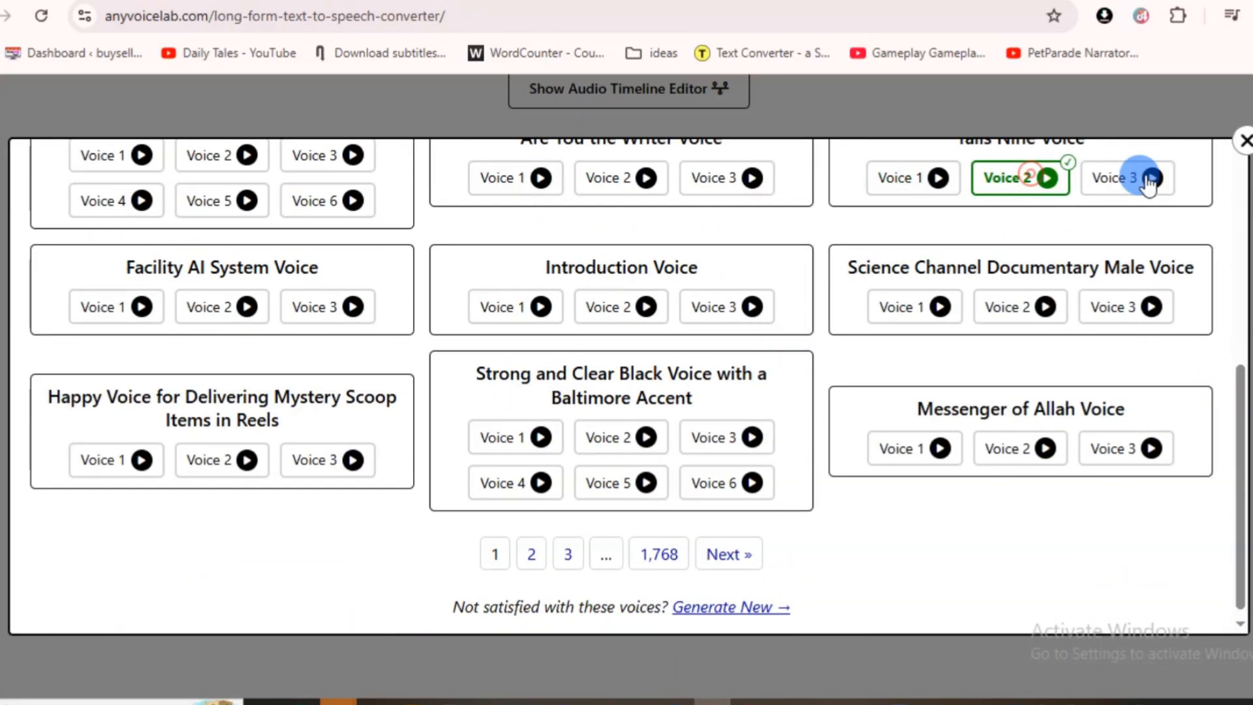
left_click(1243, 140)
scroll(800, 303, "up", 2)
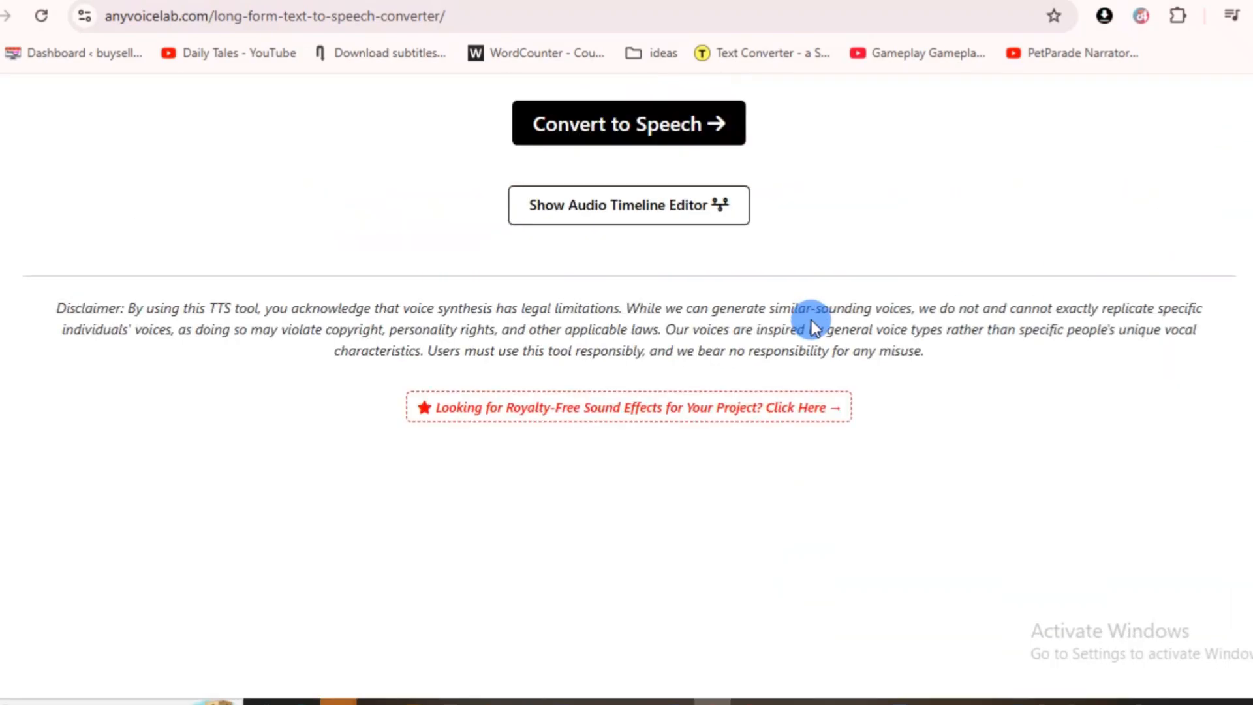
scroll(812, 320, "up", 4)
scroll(686, 215, "up", 2)
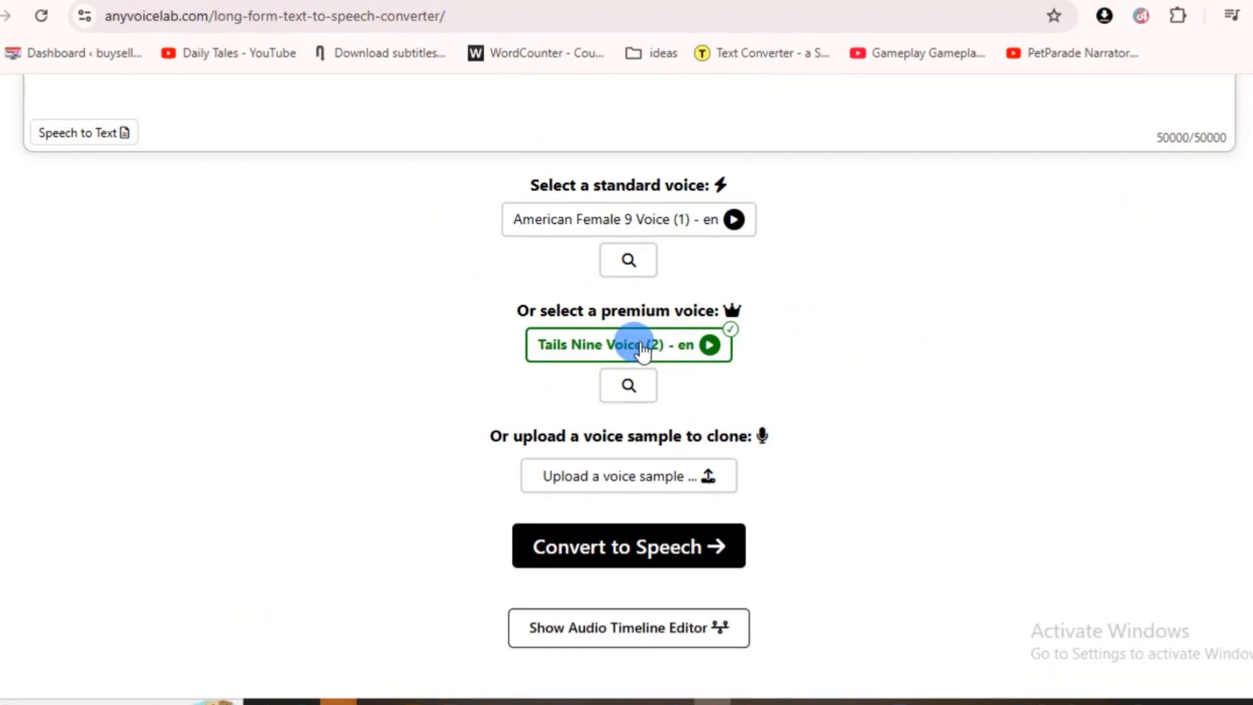
Step: Convert the pasted script to speech with the chosen premium voice and check the processing panel
scroll(766, 378, "down", 2)
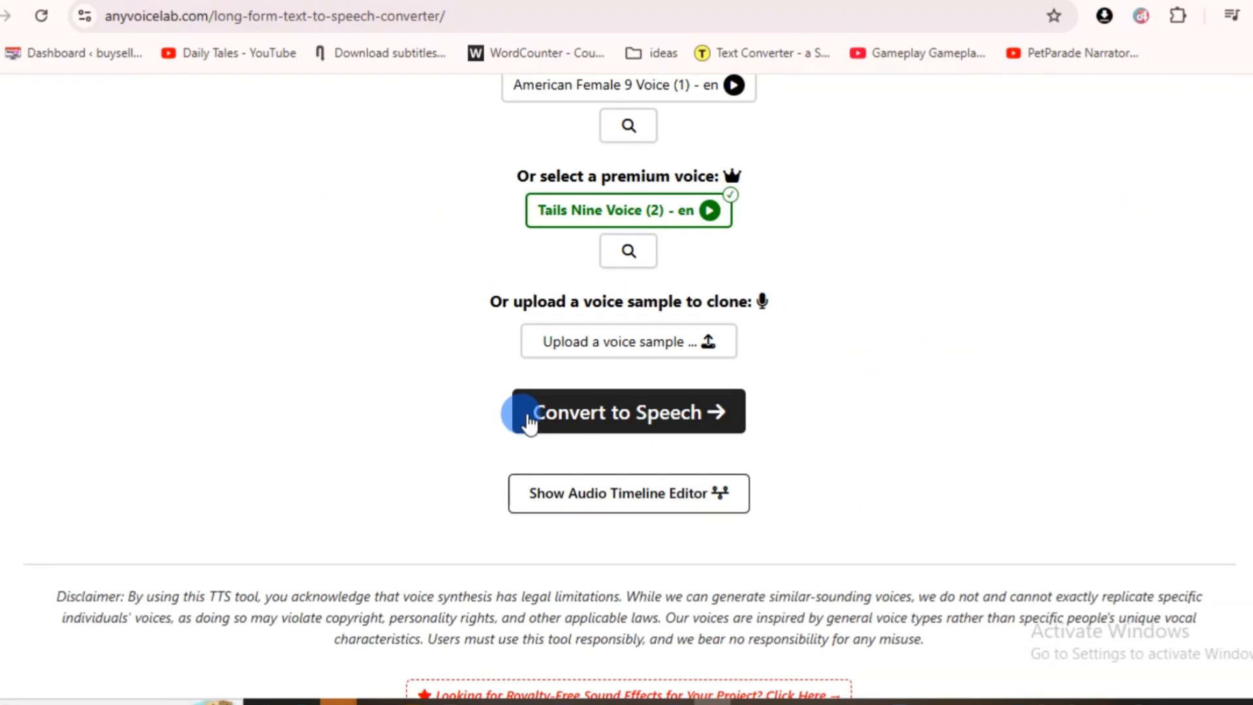
left_click(618, 426)
scroll(733, 420, "down", 2)
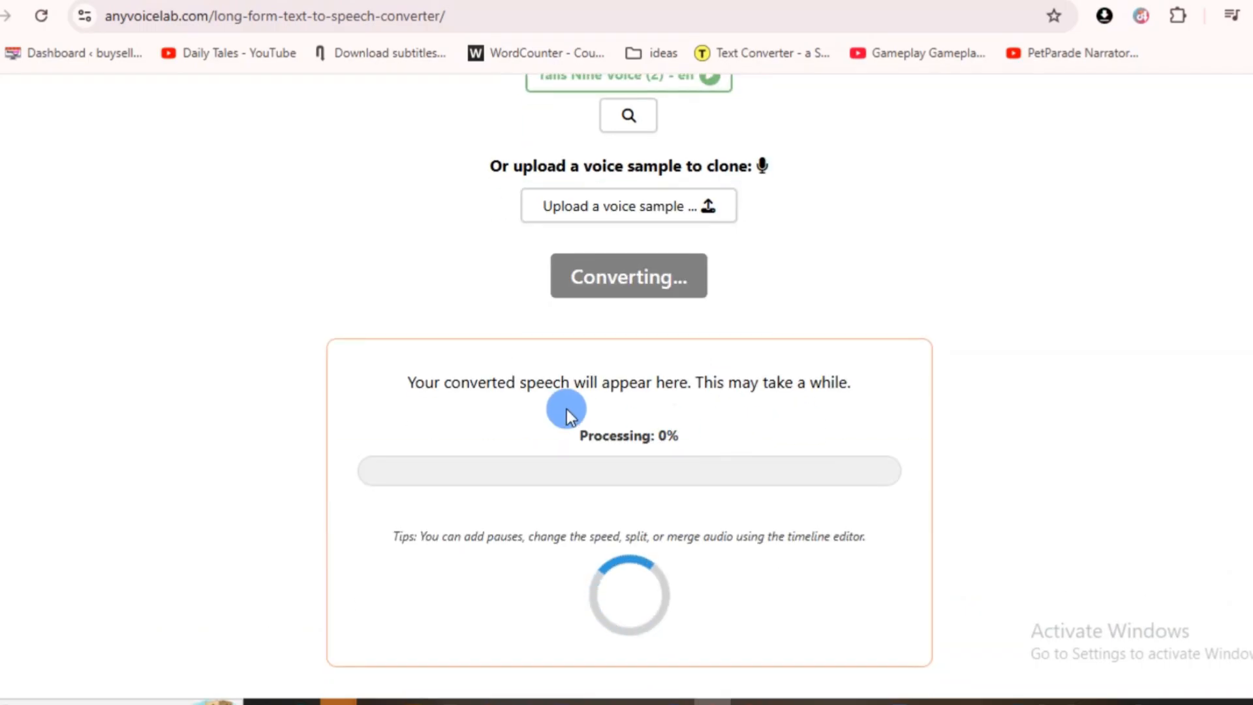
left_click_drag(423, 380, 844, 392)
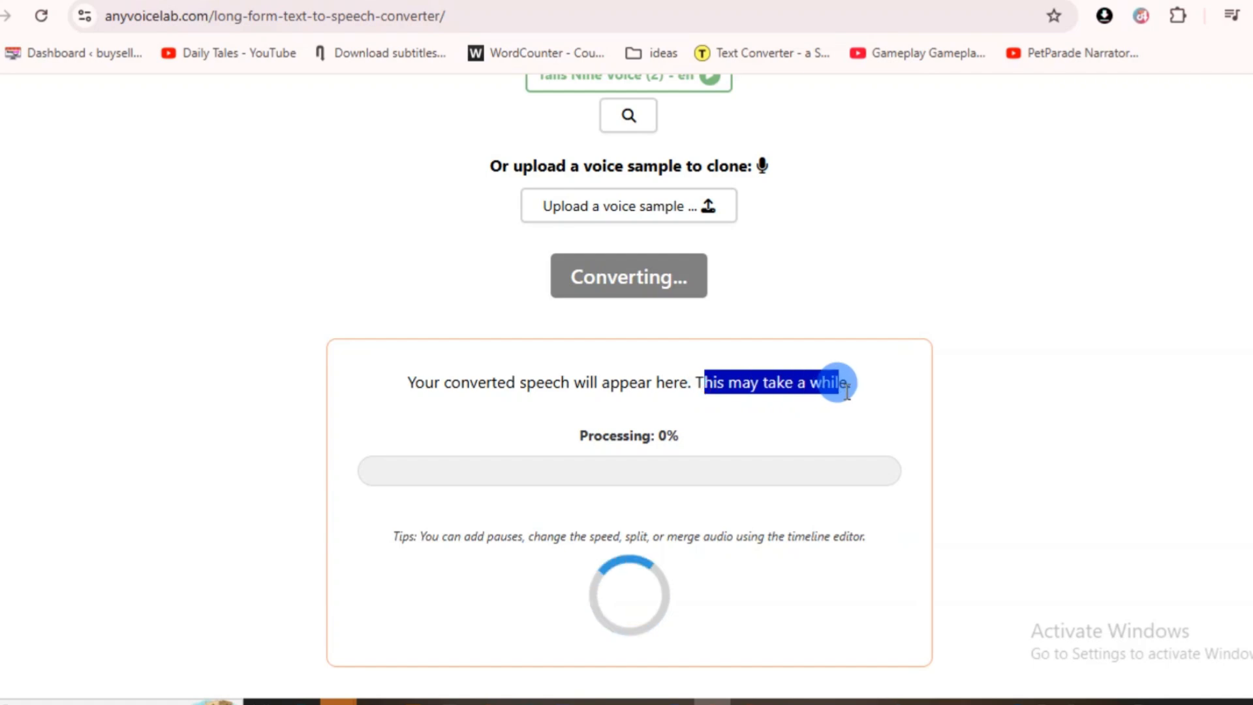
left_click(847, 390)
scroll(846, 391, "up", 12)
scroll(847, 390, "down", 10)
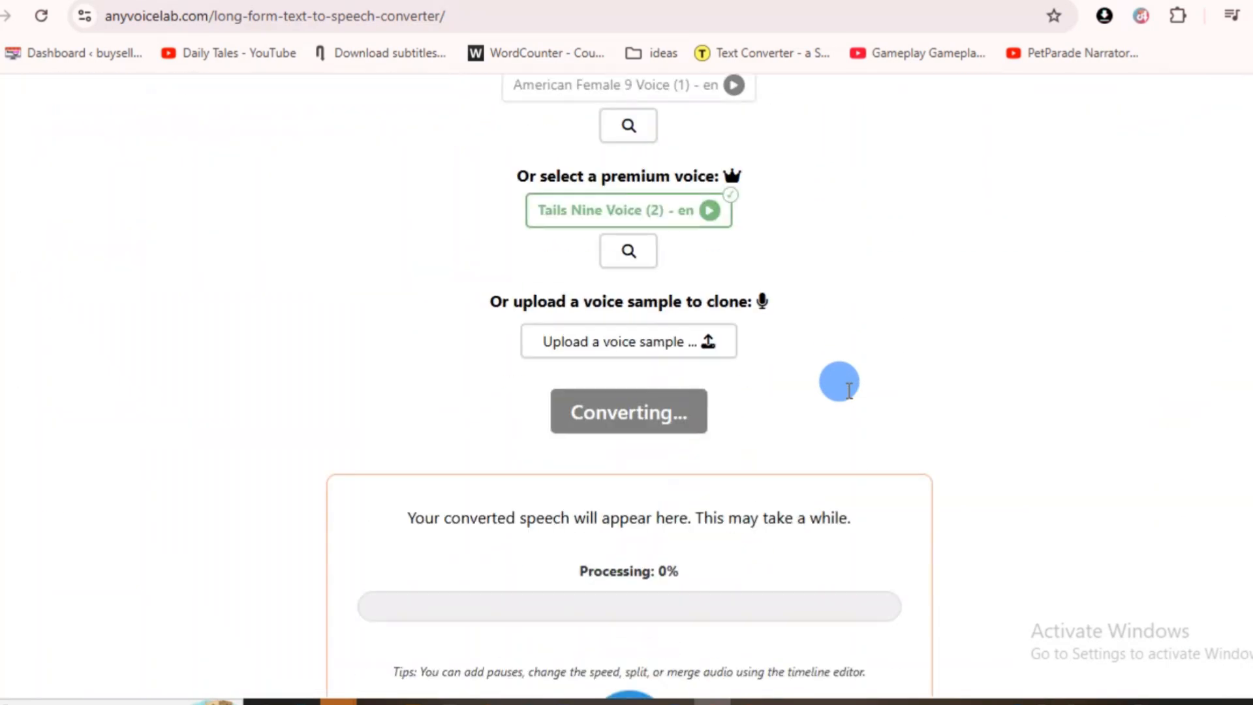
scroll(849, 391, "down", 6)
scroll(847, 390, "up", 2)
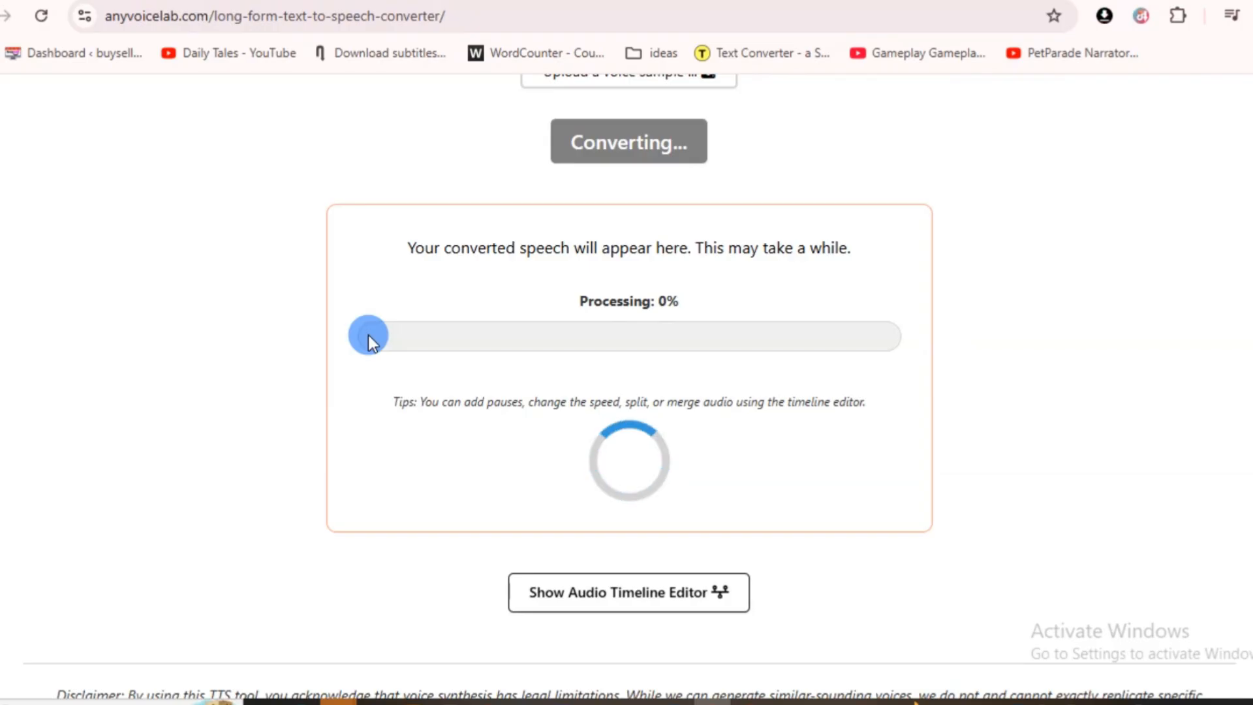
Step: Look back through the pasted Milky Way script up to the page header, and check the conversion's progress and processing notice
scroll(783, 336, "up", 12)
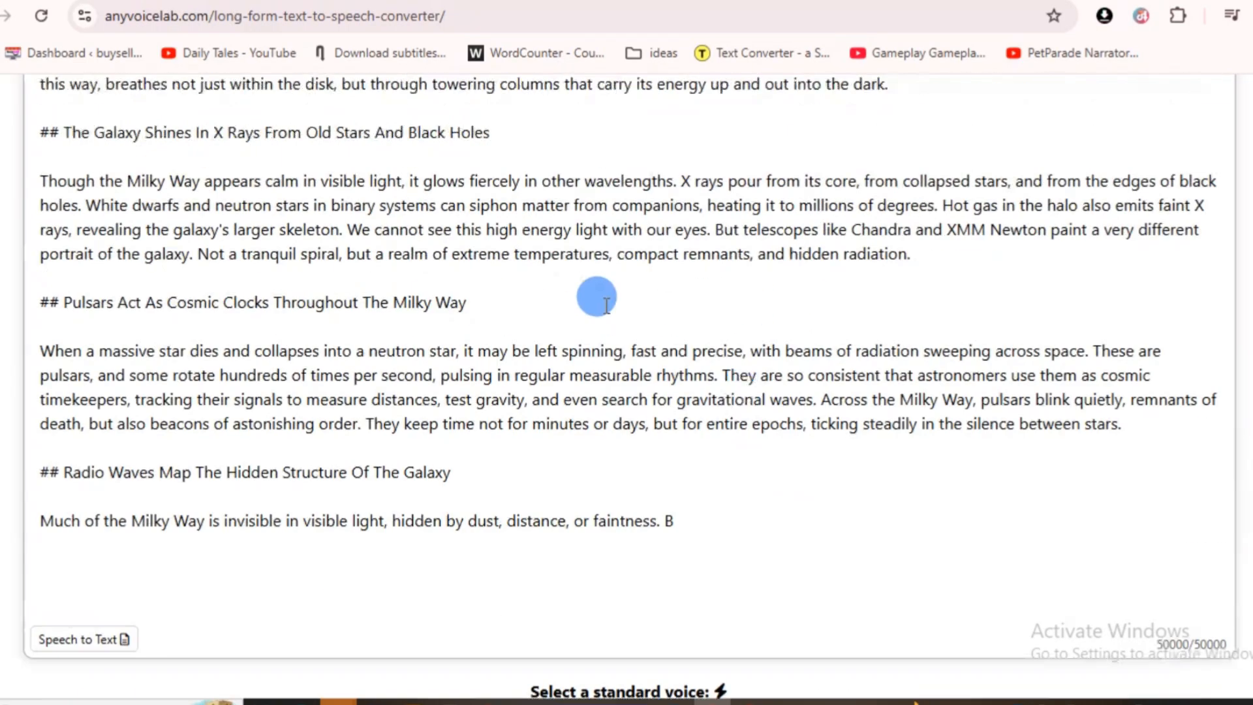
scroll(607, 306, "up", 20)
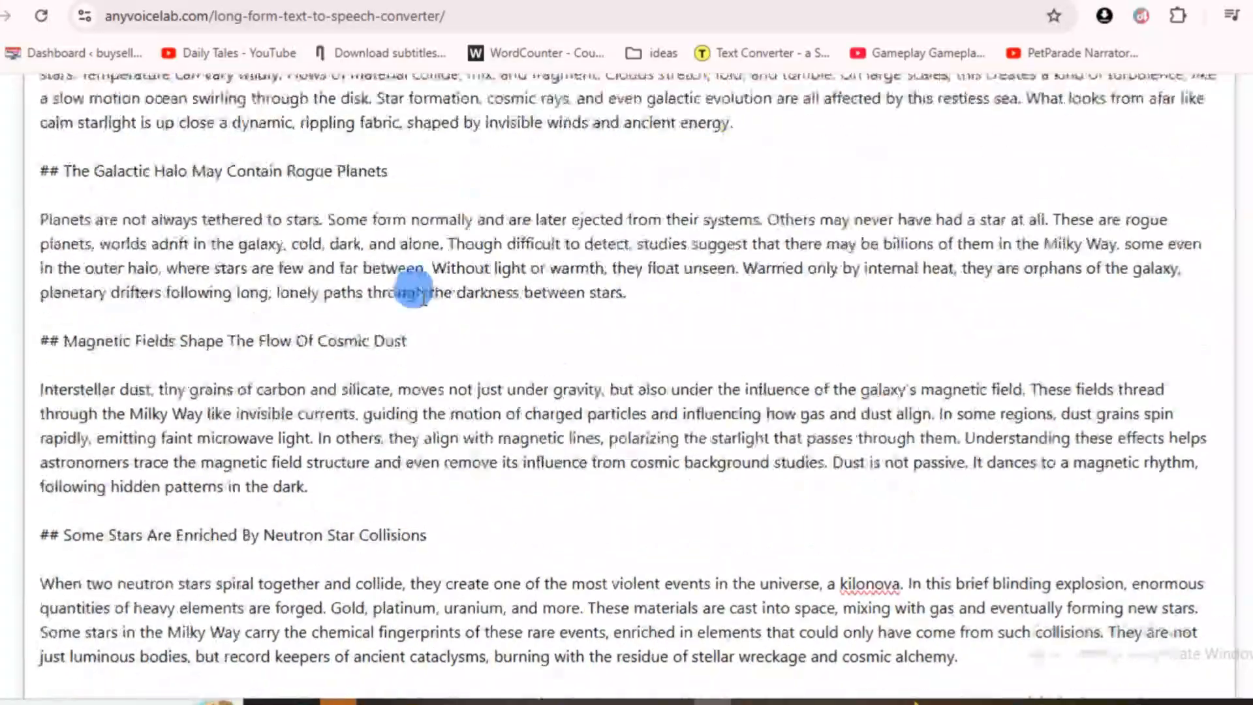
scroll(414, 287, "up", 20)
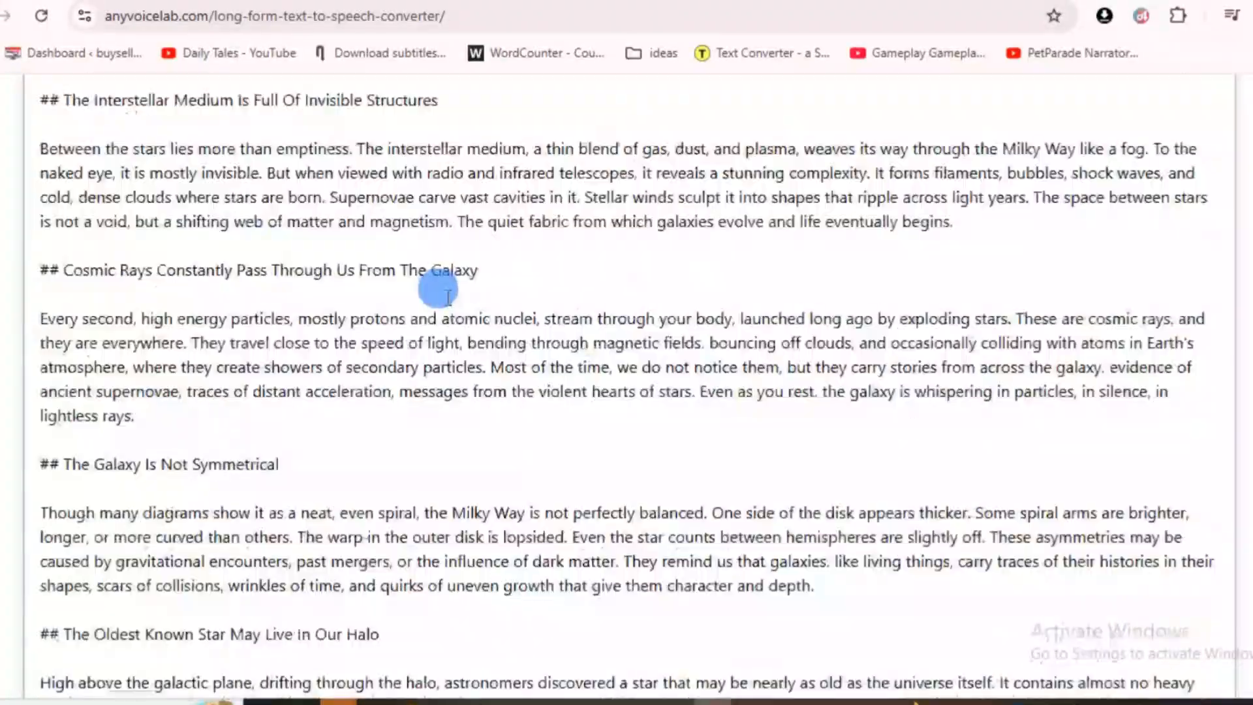
scroll(448, 297, "down", 10)
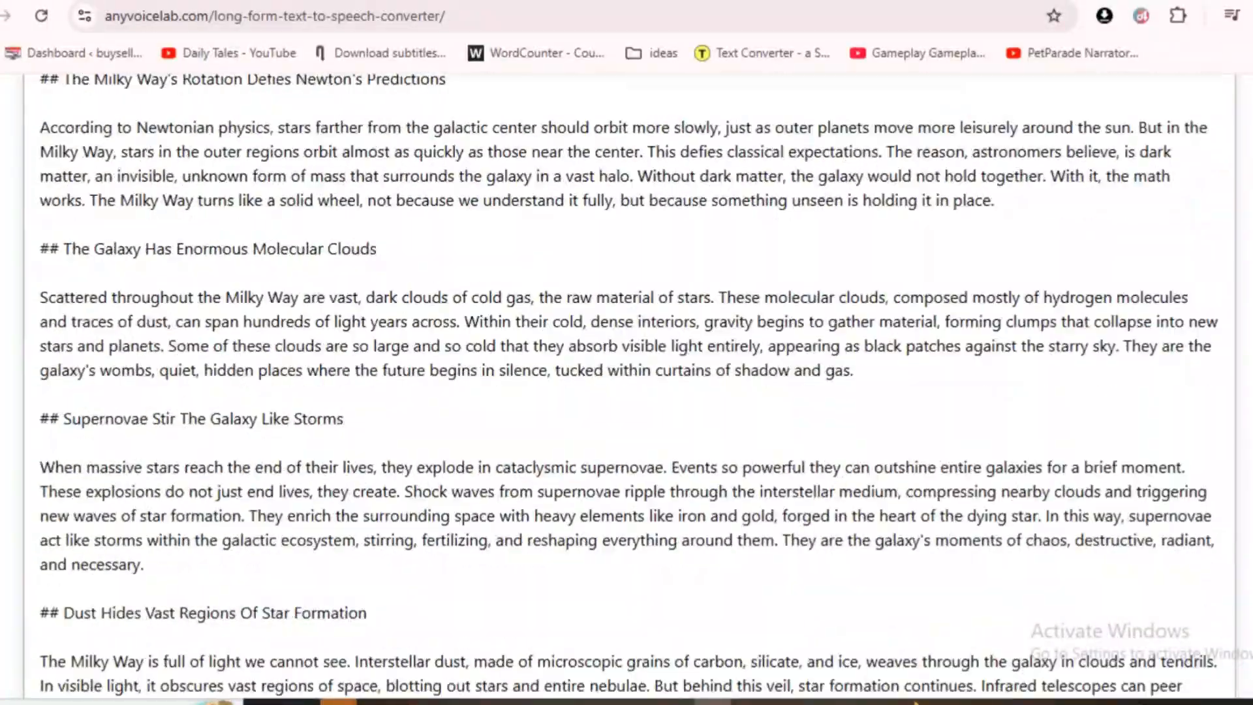
scroll(626, 385, "up", 10)
left_click(447, 127)
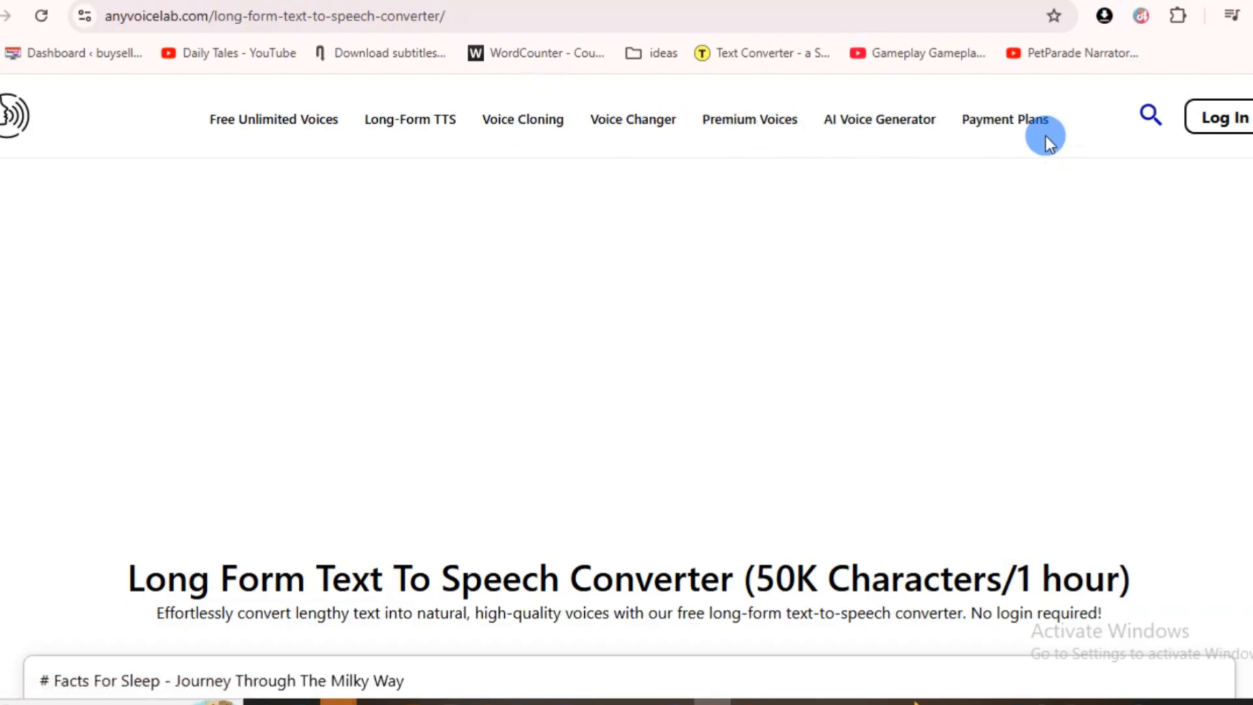
scroll(1221, 118, "down", 2)
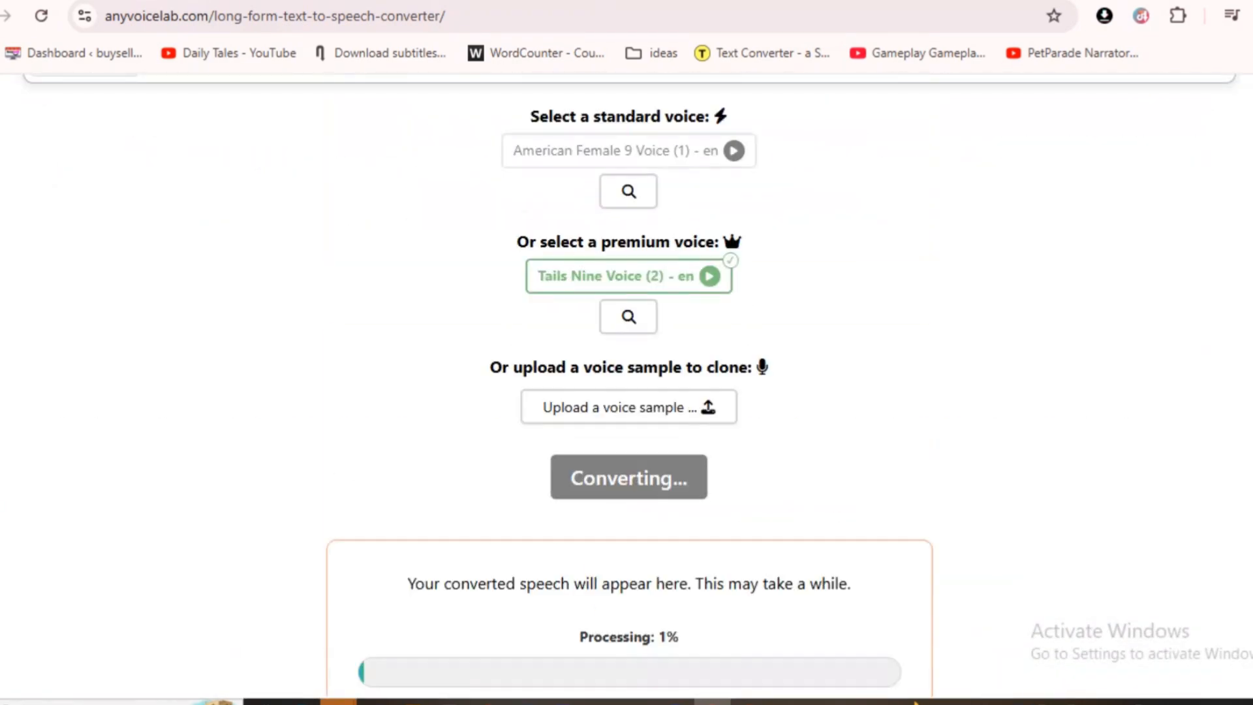
scroll(627, 392, "down", 5)
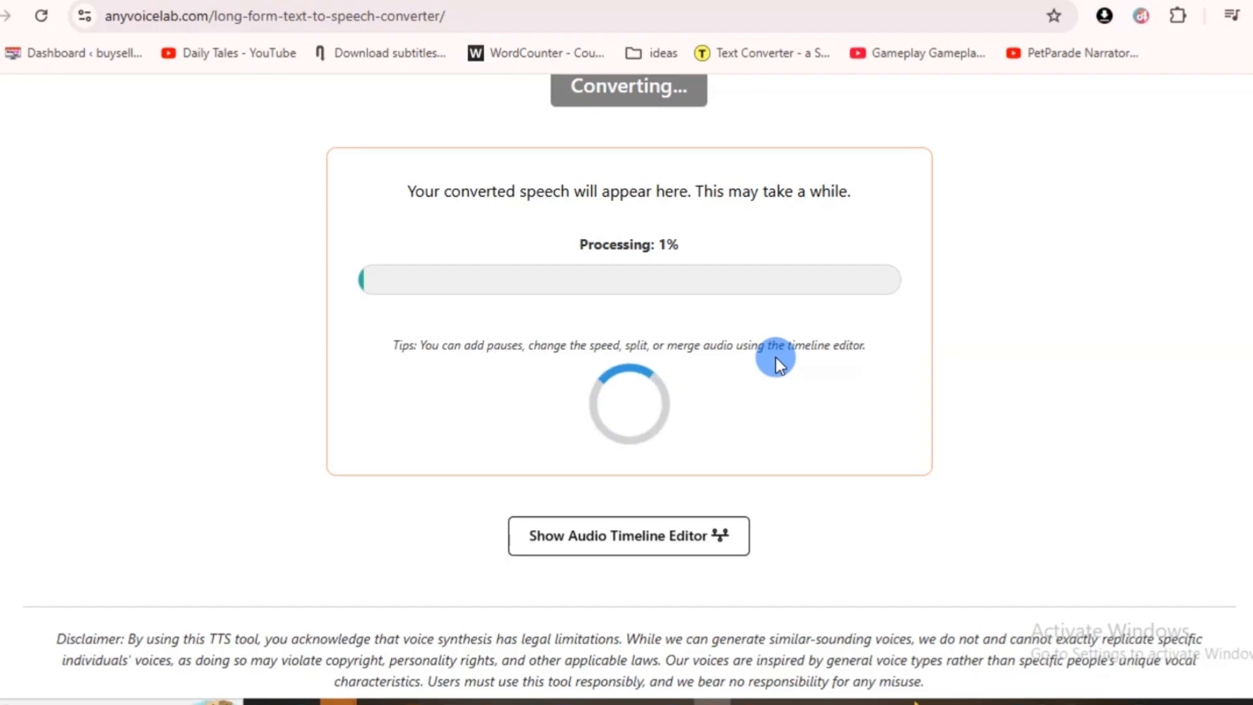
left_click_drag(494, 191, 768, 217)
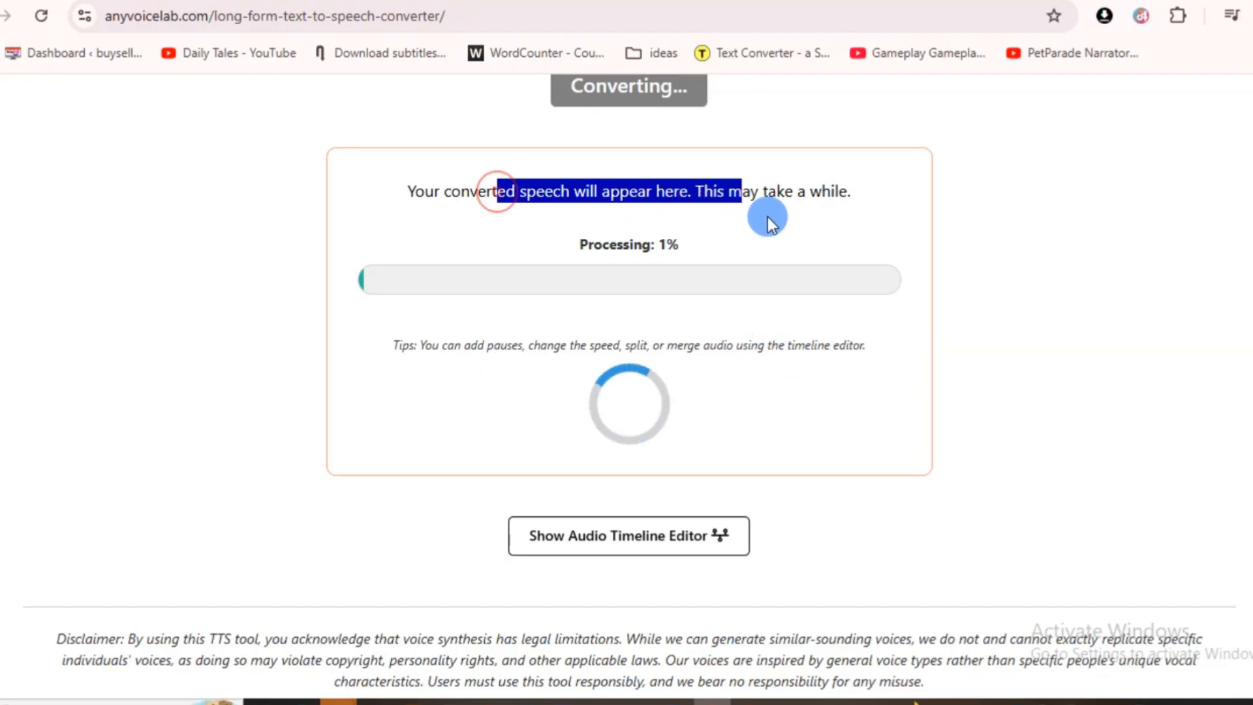
left_click(658, 191)
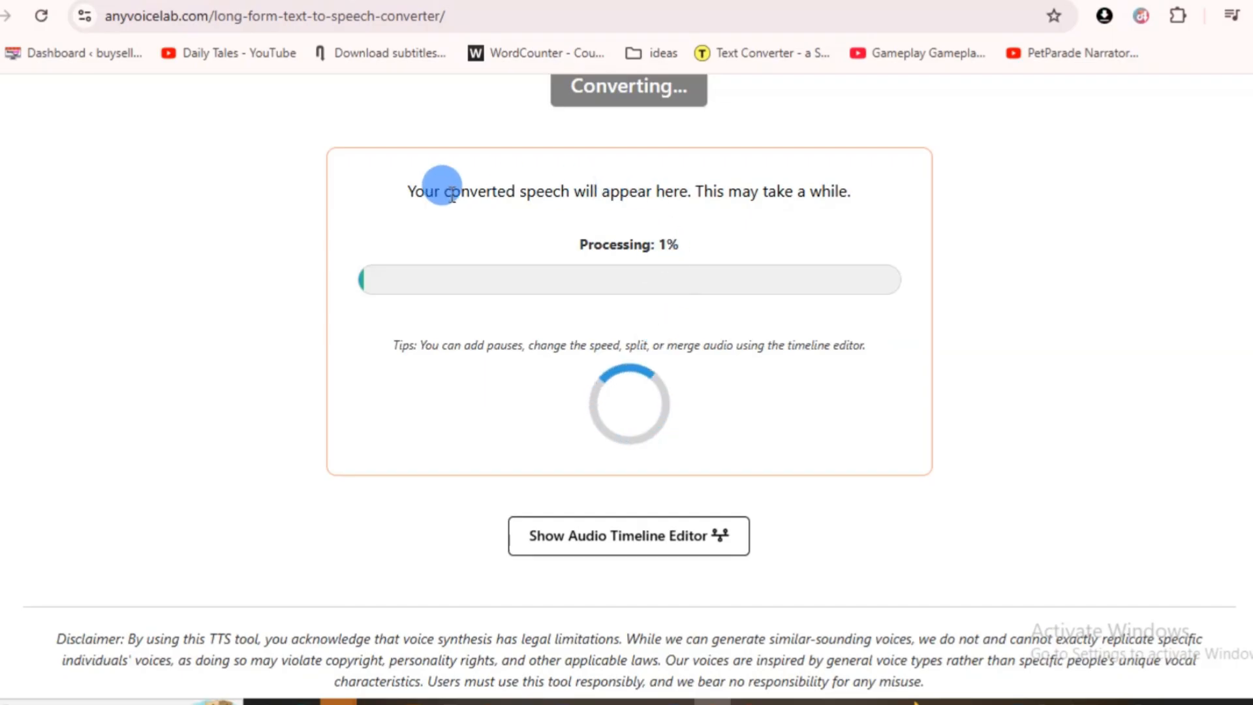
left_click_drag(415, 189, 857, 210)
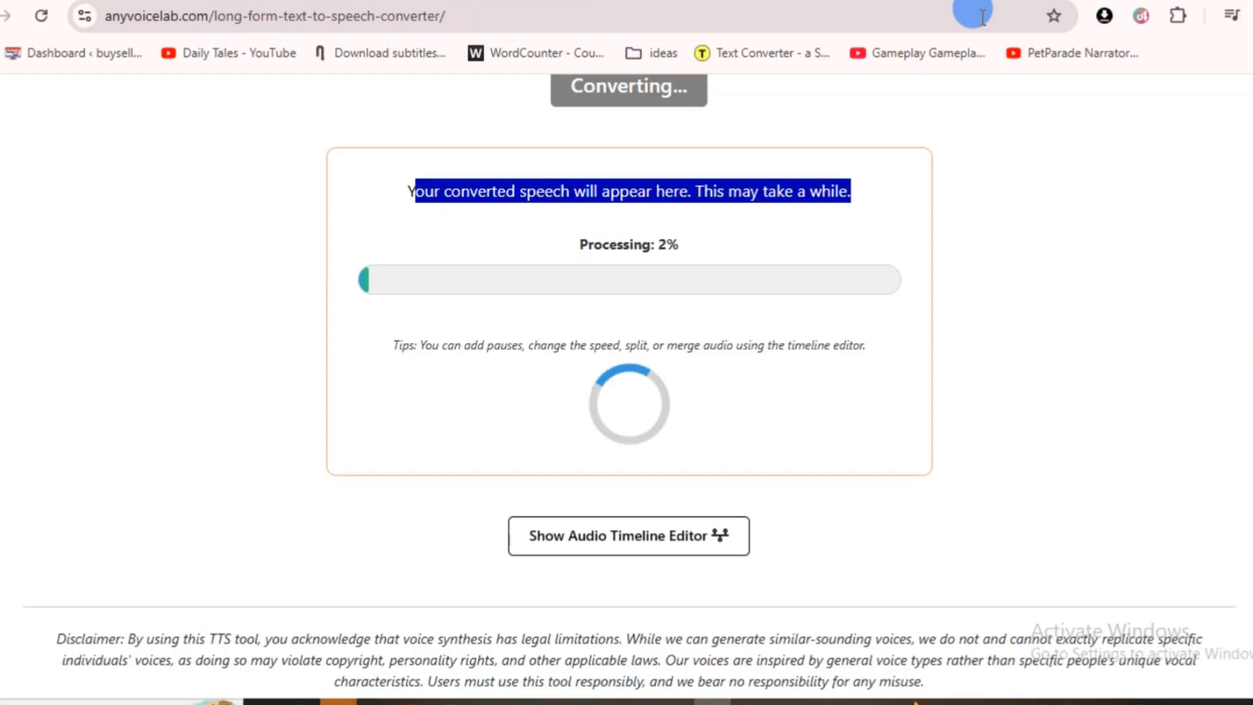
Step: Look up the browser's option for a new incognito window without opening one, and return to the conversion's progress
left_click(1250, 15)
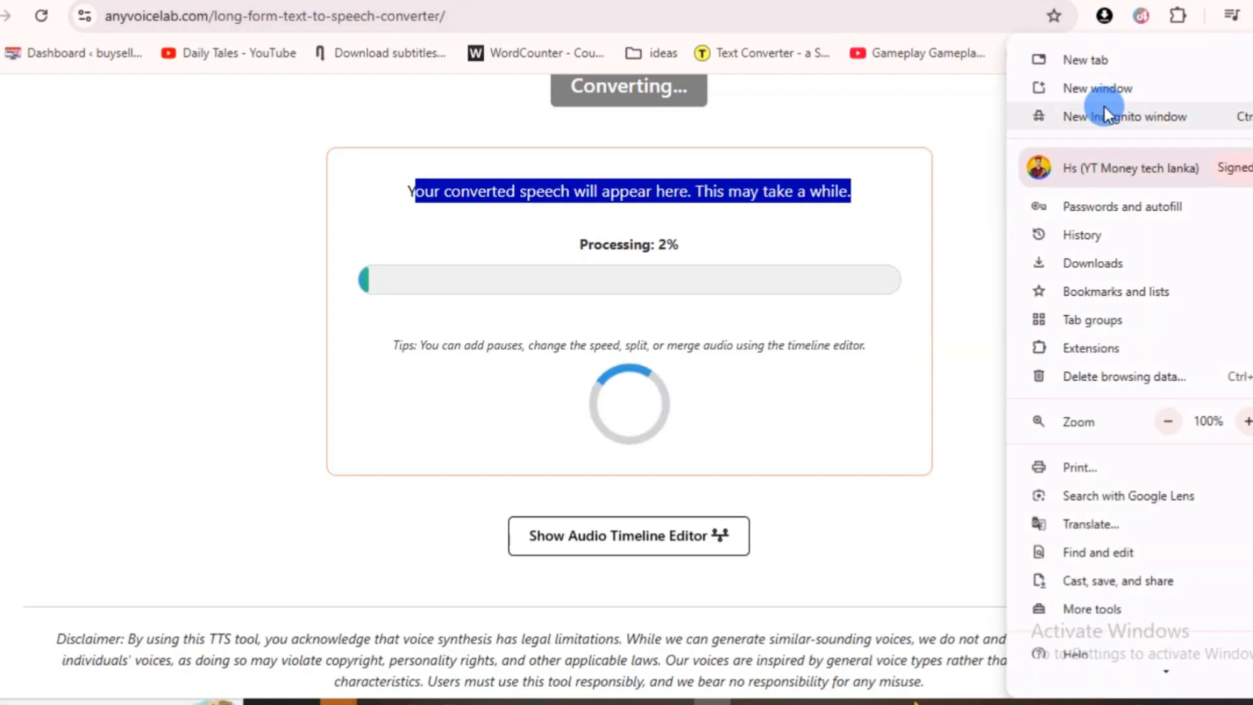
left_click(613, 269)
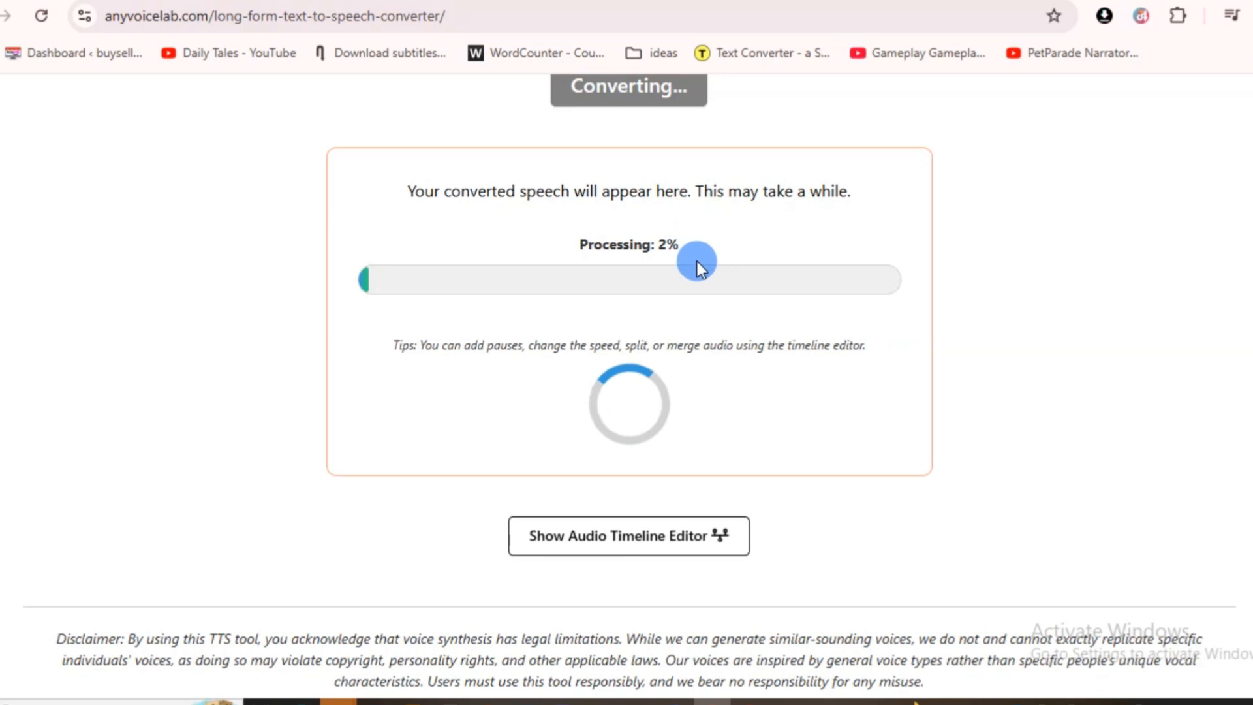
scroll(700, 261, "down", 2)
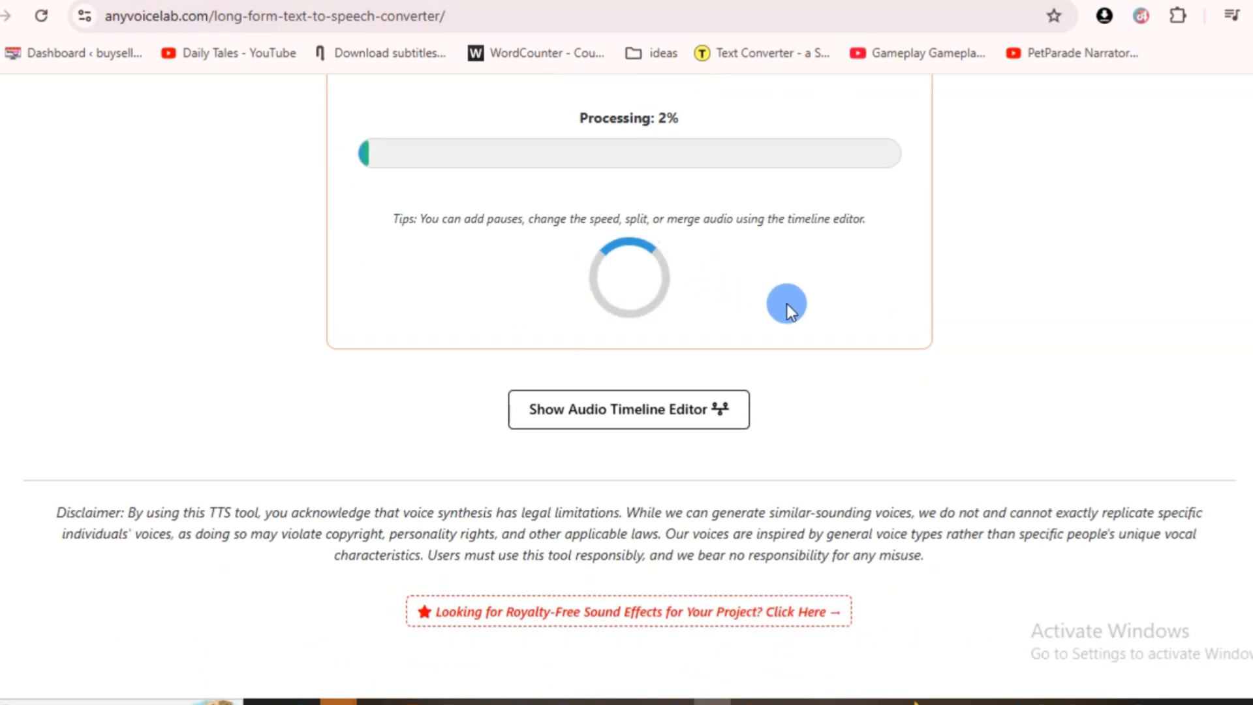
Step: Look over the chosen premium voice, the end of the pasted script and the processing area, ending at the converter's page header
scroll(780, 299, "up", 6)
scroll(833, 304, "up", 4)
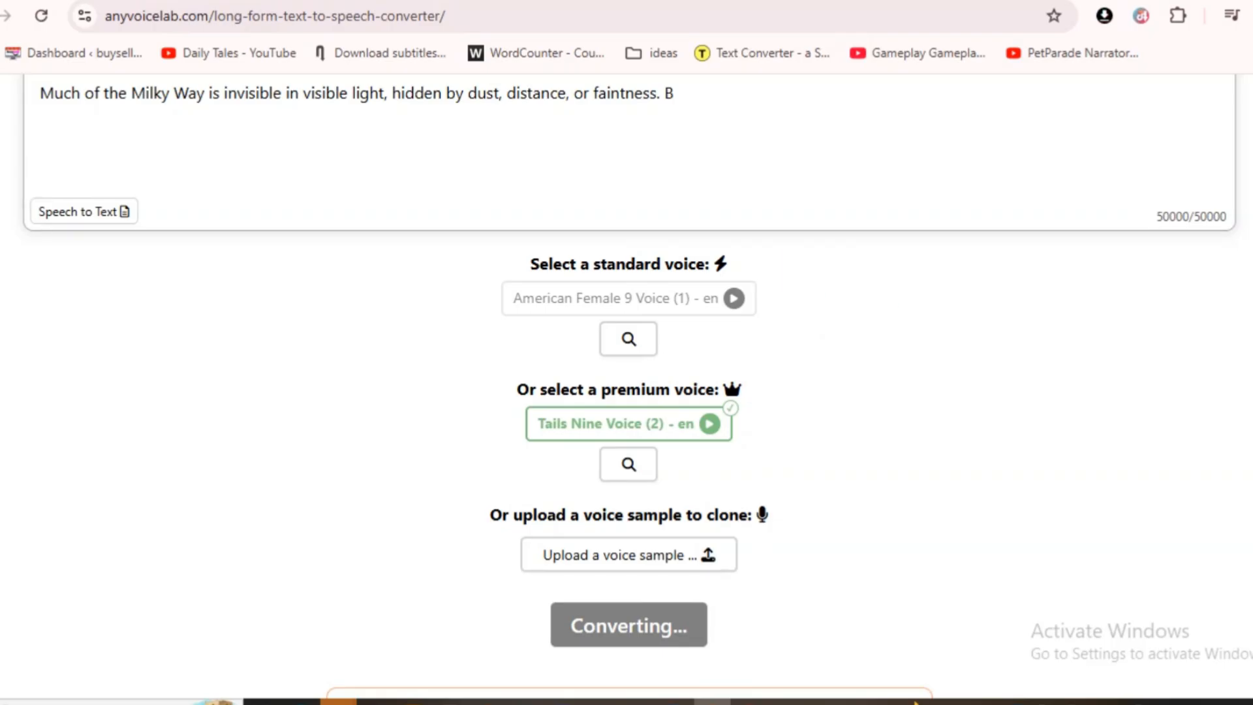
scroll(627, 365, "up", 8)
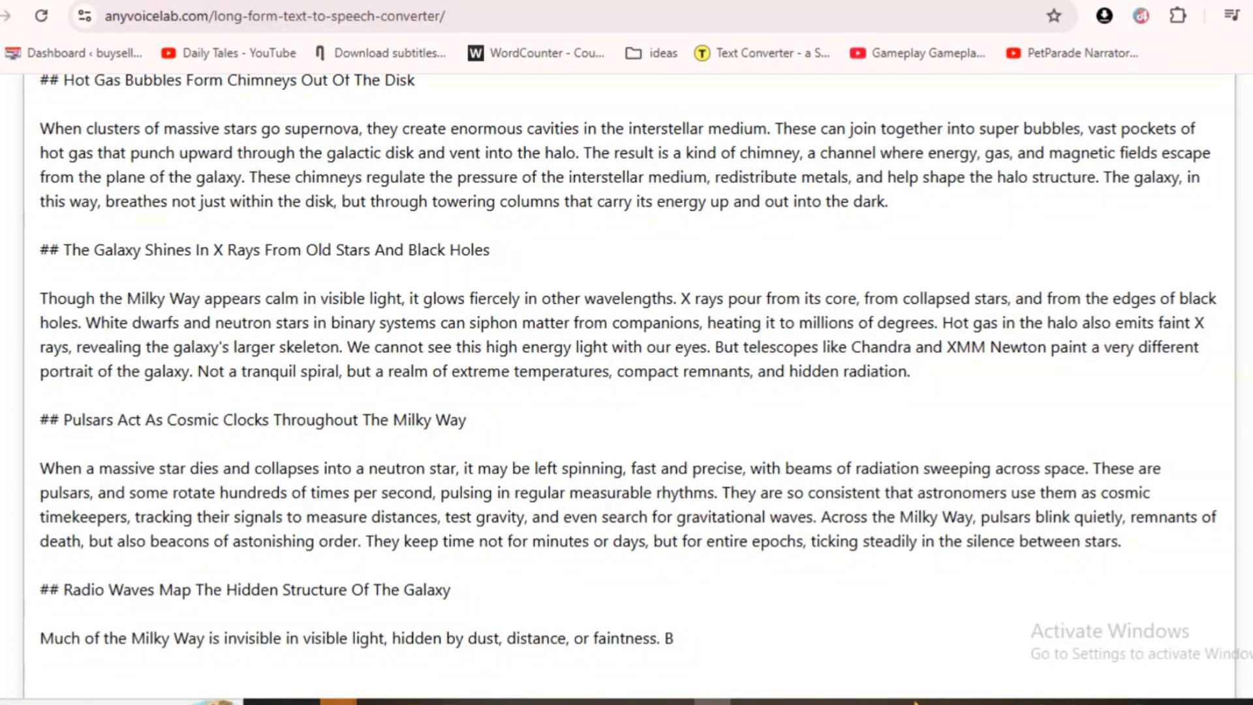
scroll(627, 385, "down", 20)
scroll(627, 386, "up", 15)
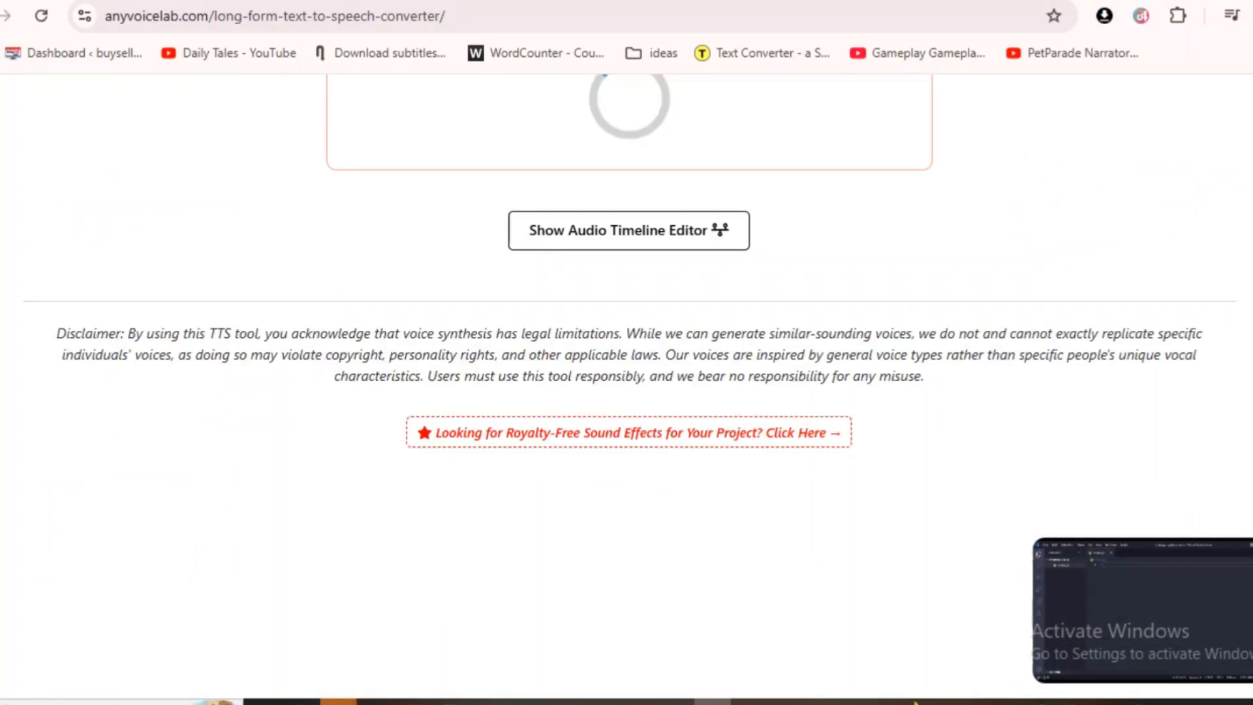
scroll(626, 365, "up", 20)
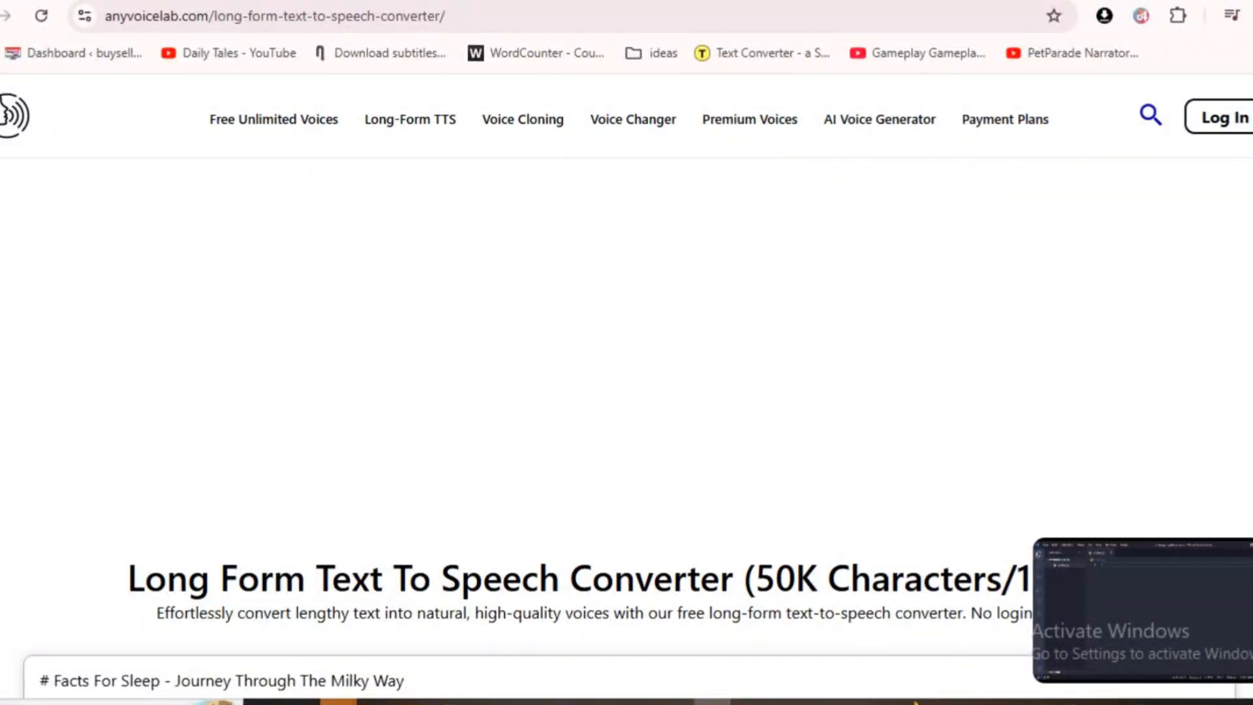
Step: Switch to the Money Tech Lanka channel's videos on YouTube and highlight the channel name
left_click(548, 1)
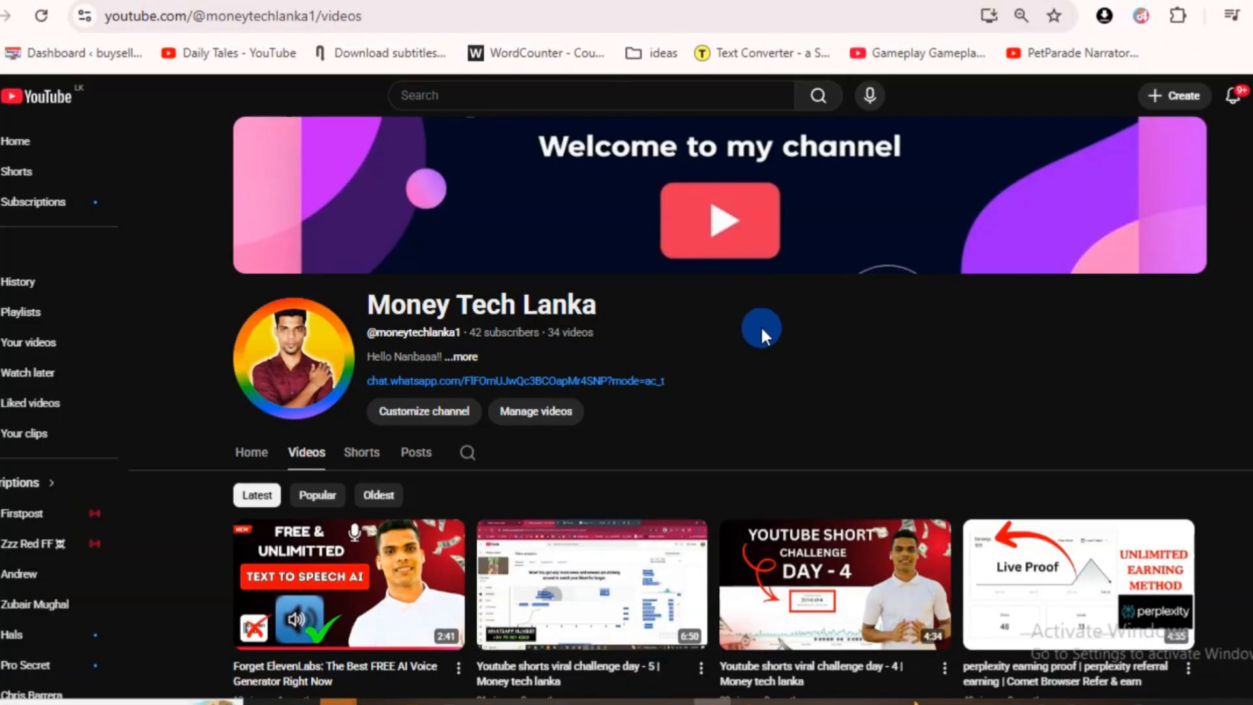
scroll(761, 325, "down", 2)
left_click_drag(362, 166, 595, 185)
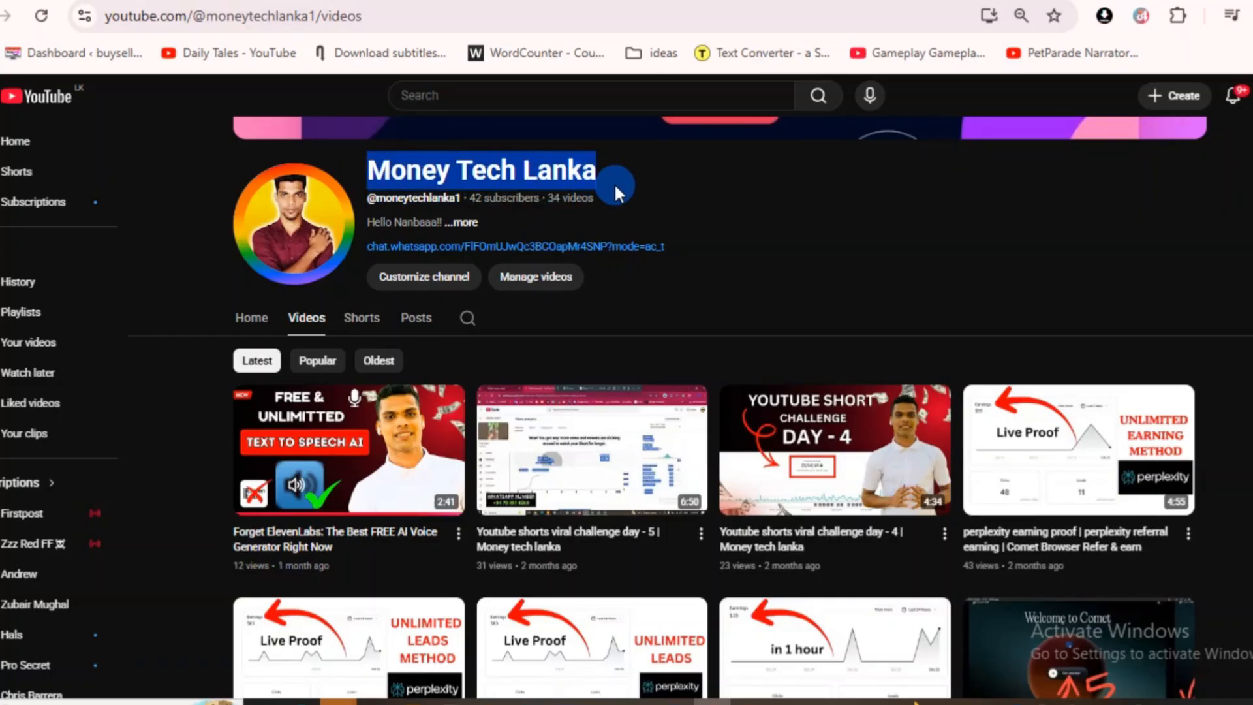